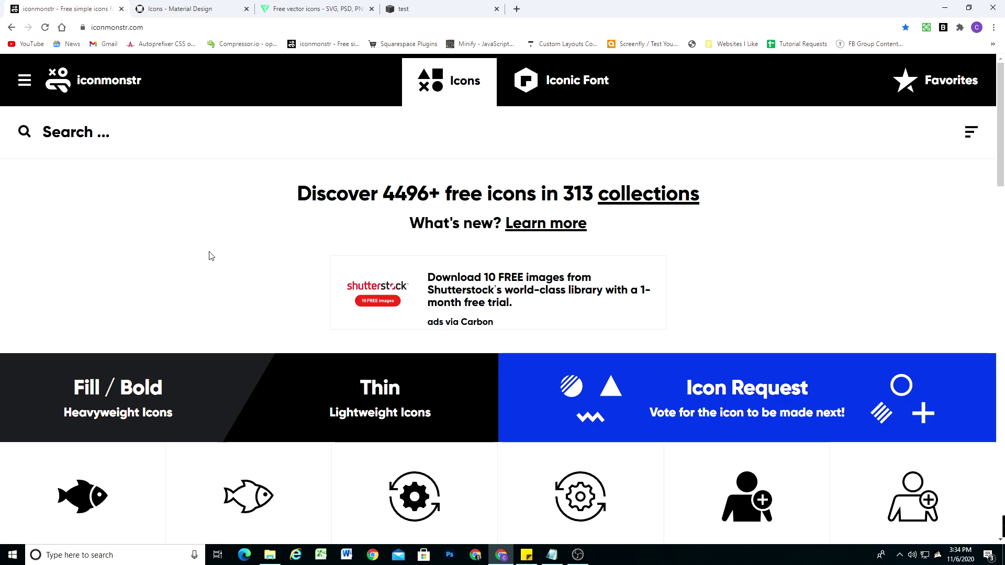
# Scroll the iconmonstr recently added grid up and down until the School reading-person icon shows
pyautogui.scroll(-5, 209, 257)
pyautogui.scroll(-8, 356, 350)
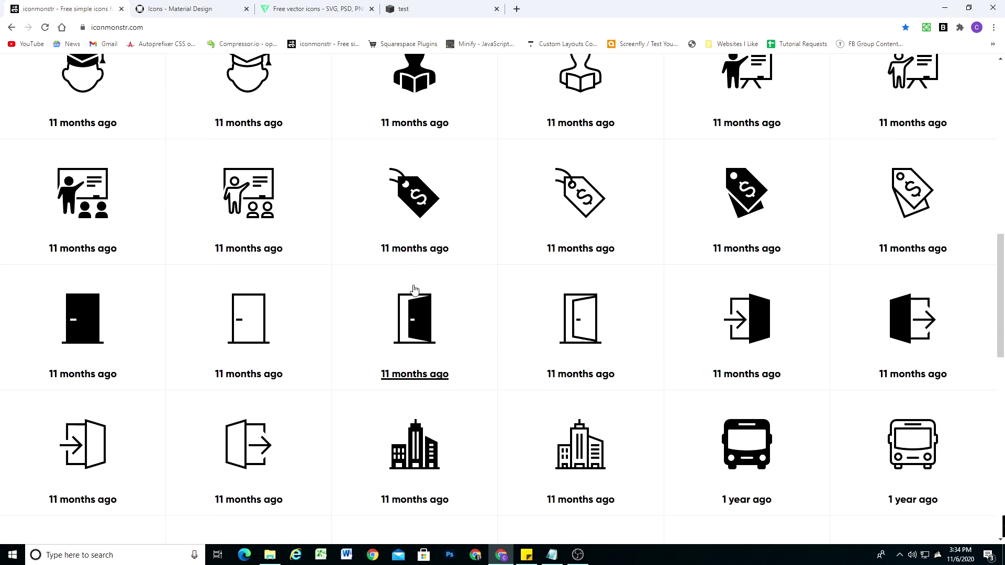
pyautogui.scroll(-3, 414, 289)
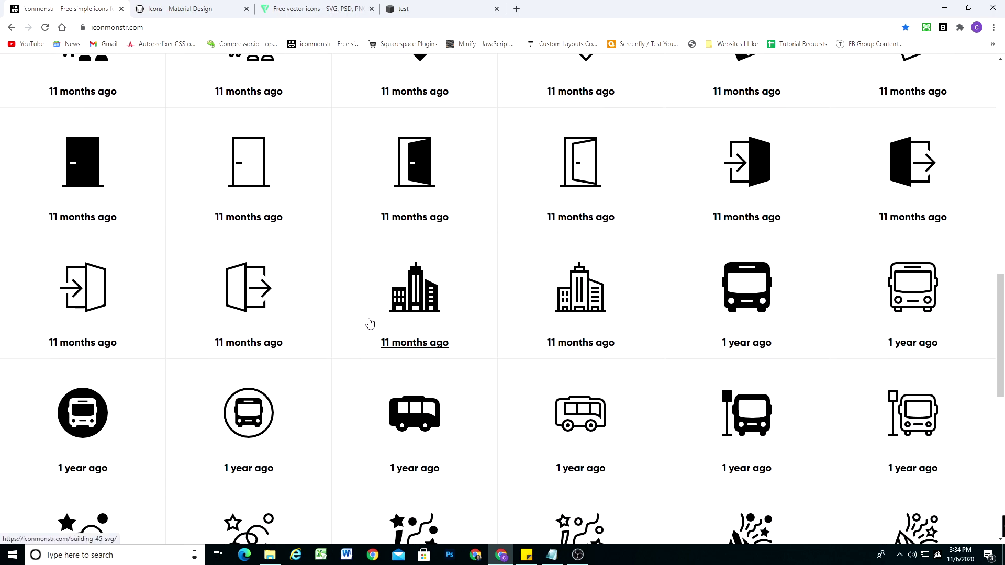
pyautogui.scroll(6, 359, 298)
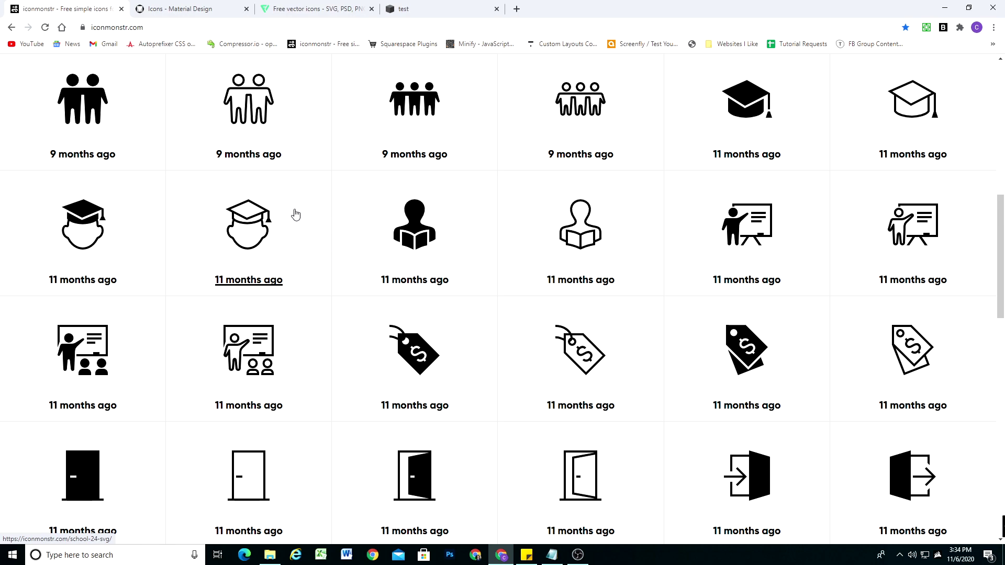
pyautogui.scroll(2, 344, 233)
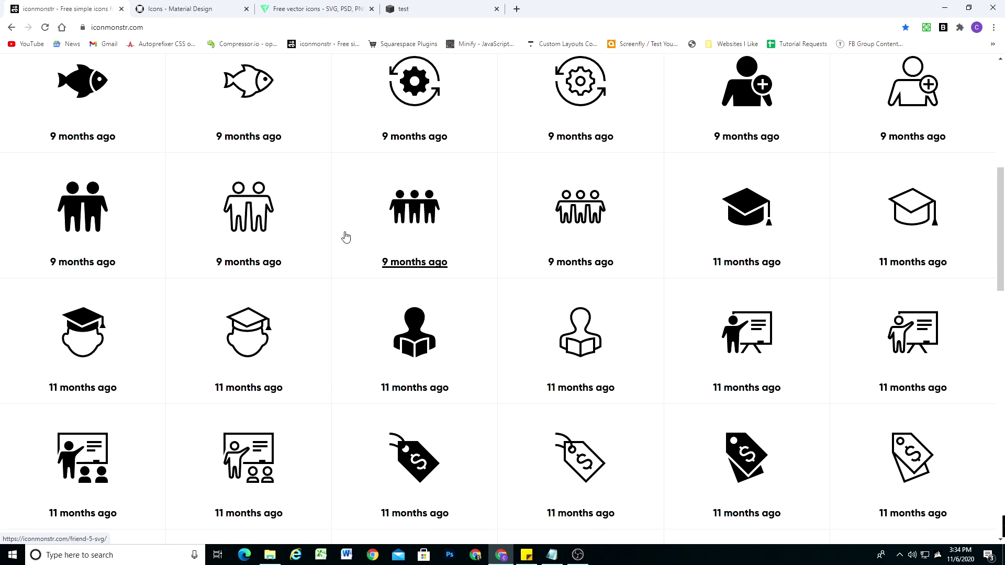
pyautogui.scroll(5, 346, 238)
pyautogui.scroll(-3, 330, 342)
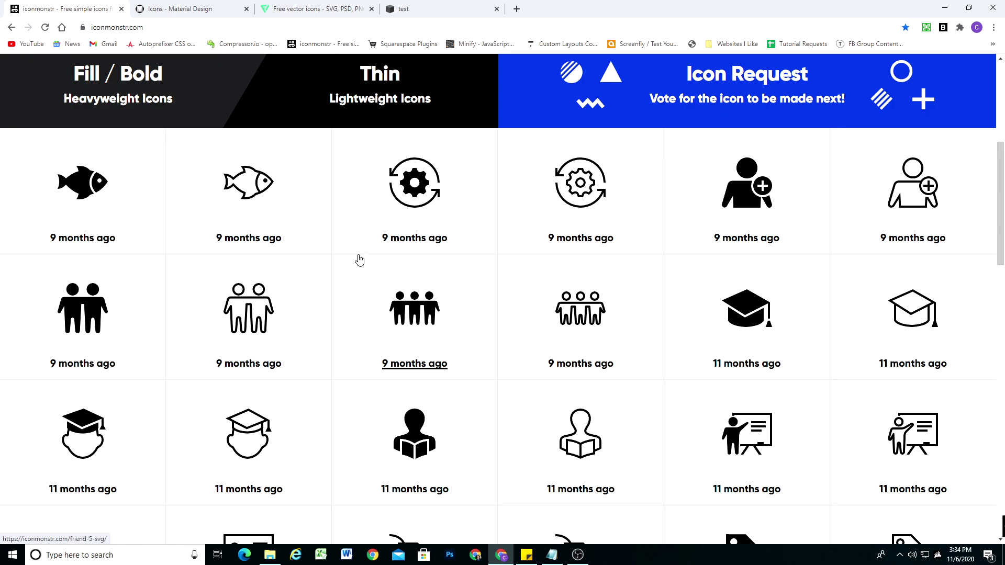
pyautogui.scroll(-5, 358, 314)
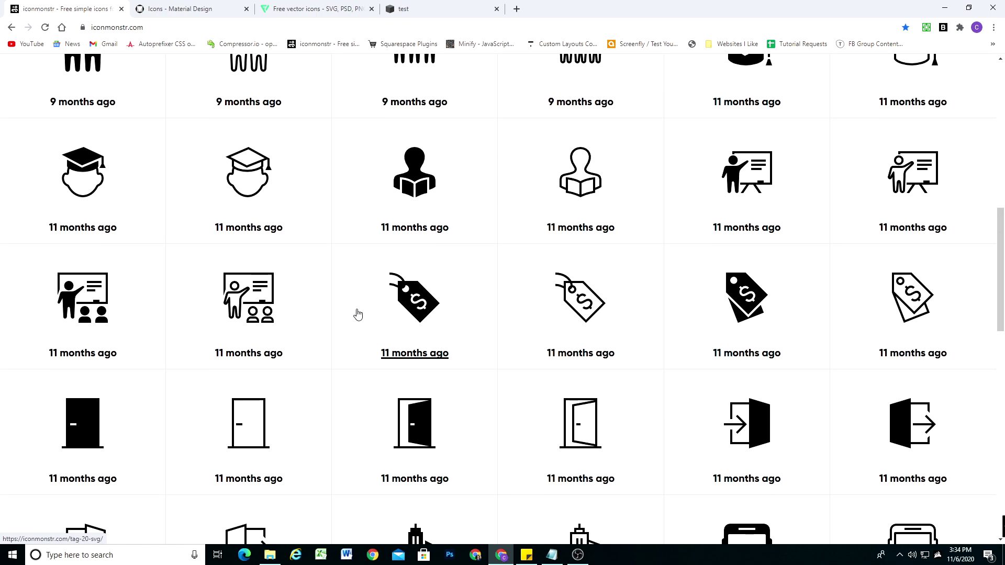
pyautogui.scroll(9, 340, 322)
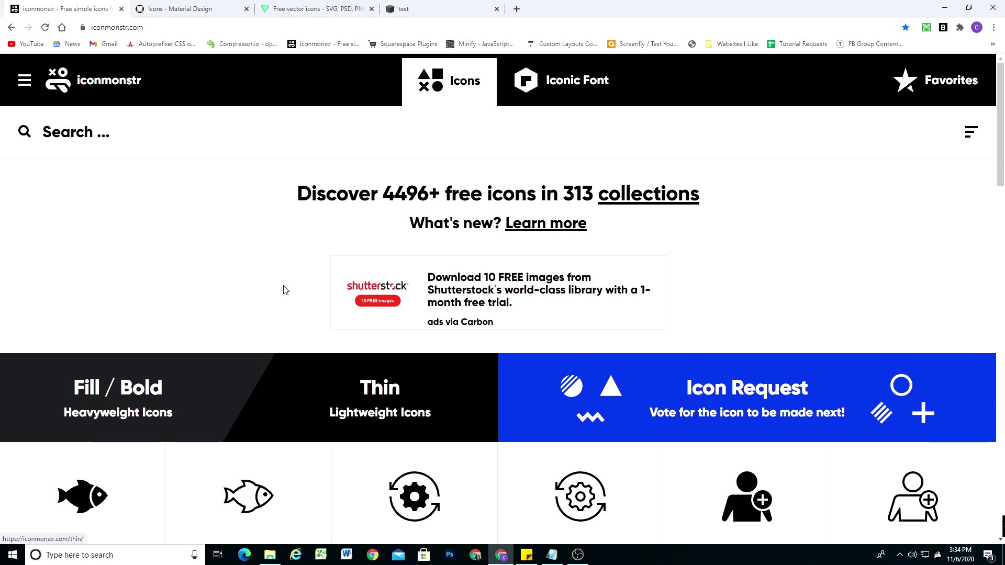
pyautogui.scroll(-1, 160, 209)
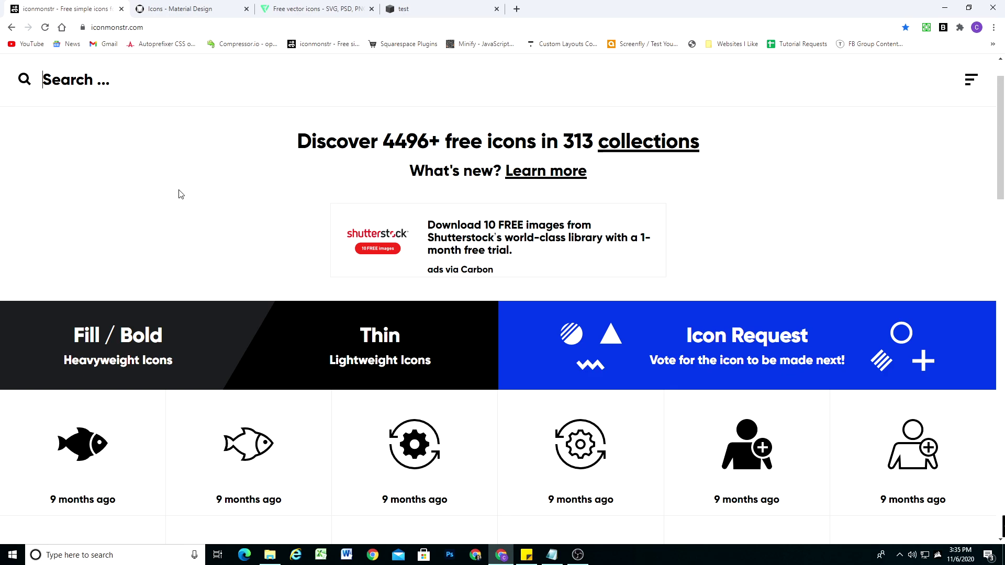
pyautogui.scroll(1, 181, 194)
pyautogui.scroll(-6, 209, 135)
pyautogui.scroll(-3, 435, 404)
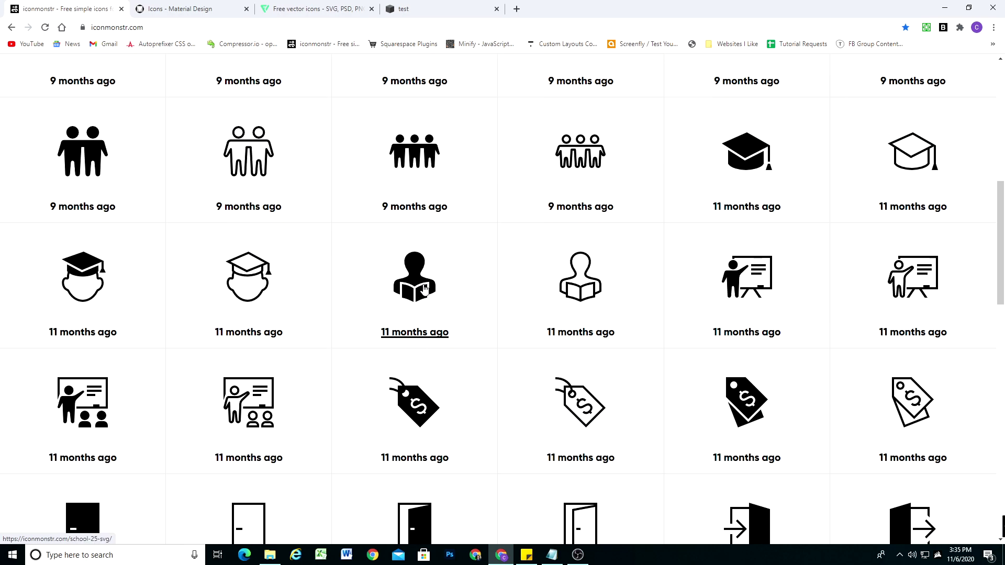
# Open the School 25 icon, show its Embed code and copy the inline 24×24 SVG
pyautogui.click(424, 285)
pyautogui.scroll(-2, 238, 268)
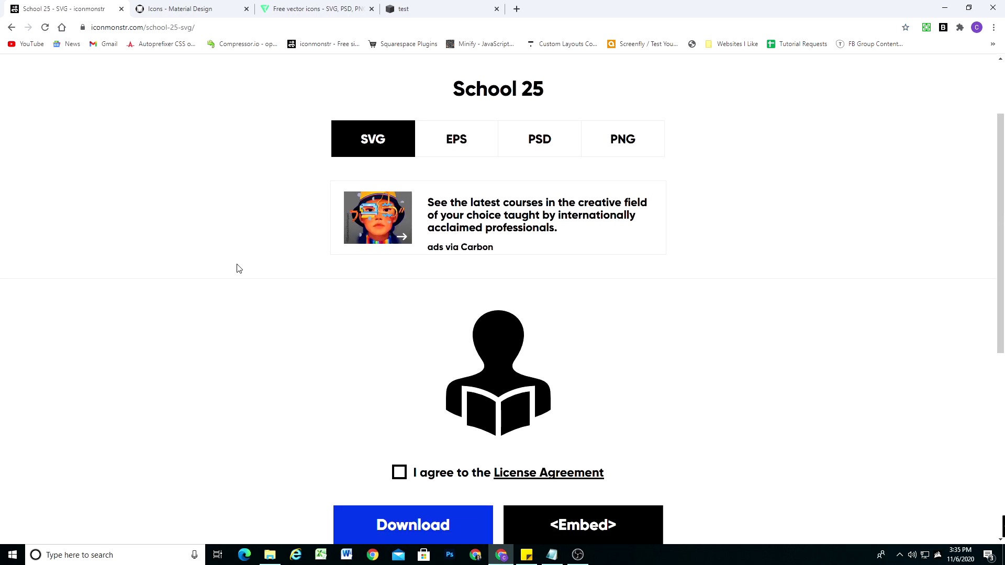
pyautogui.scroll(-3, 283, 214)
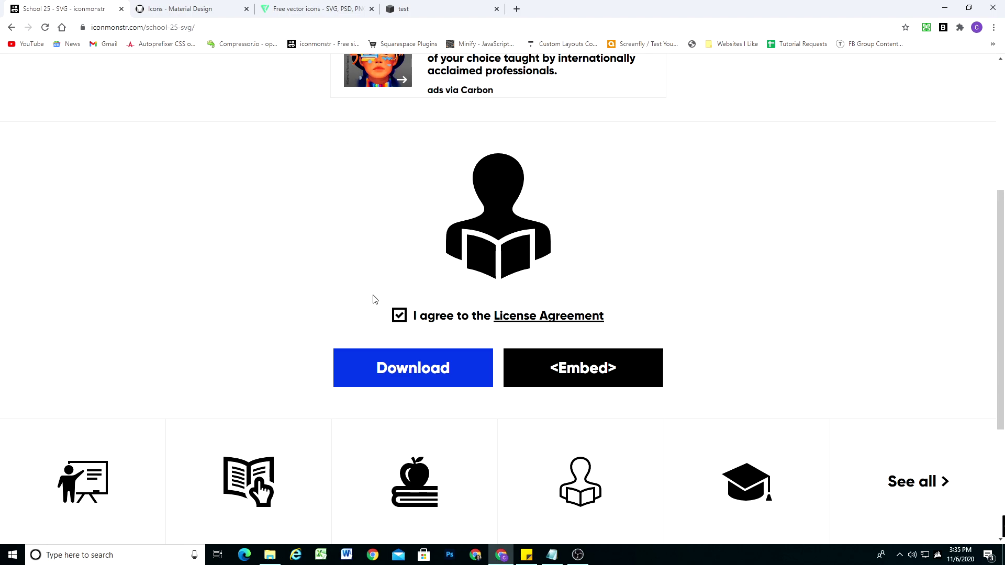
pyautogui.scroll(-1, 335, 275)
pyautogui.click(577, 310)
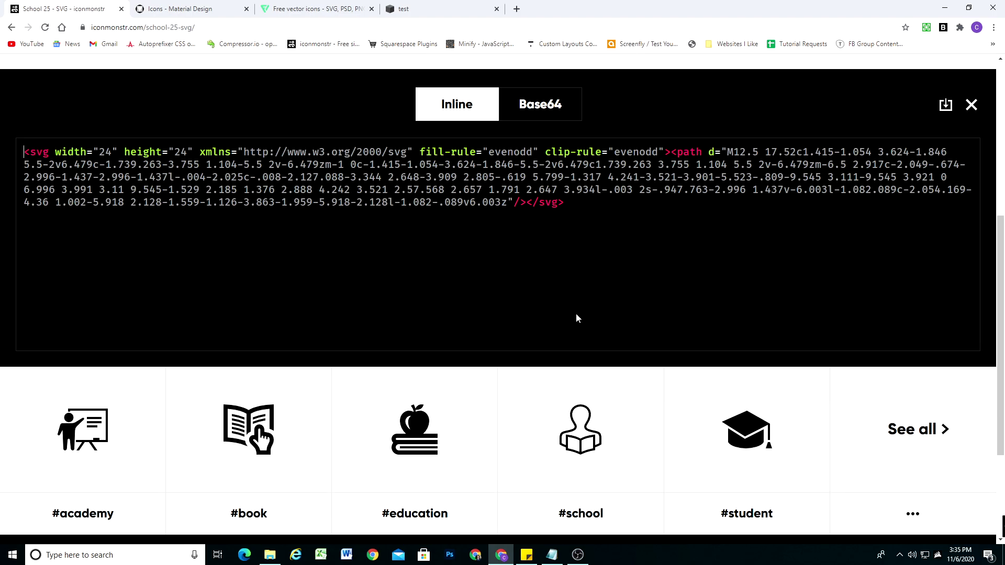
pyautogui.click(946, 106)
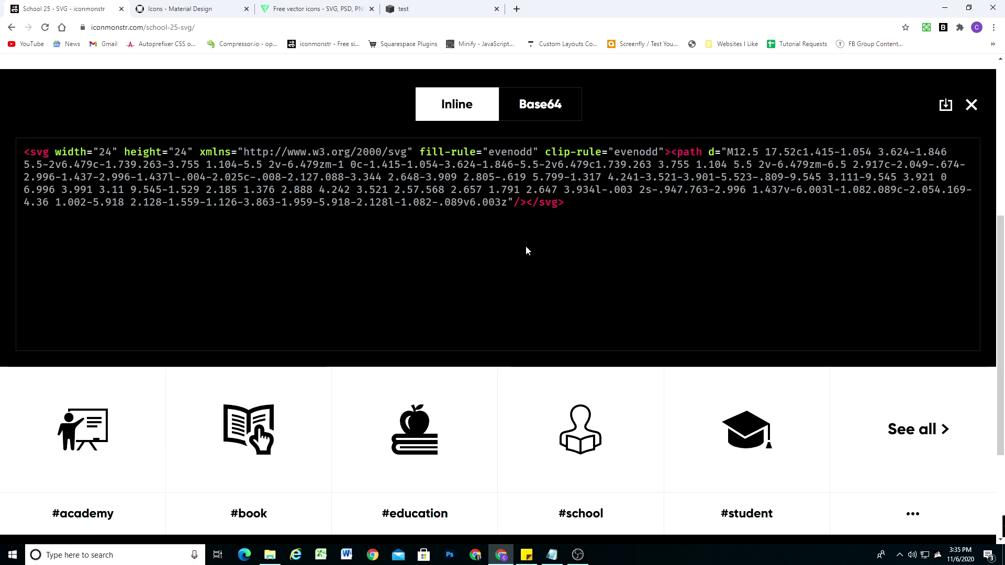
pyautogui.moveTo(564, 202); pyautogui.dragTo(23, 152)
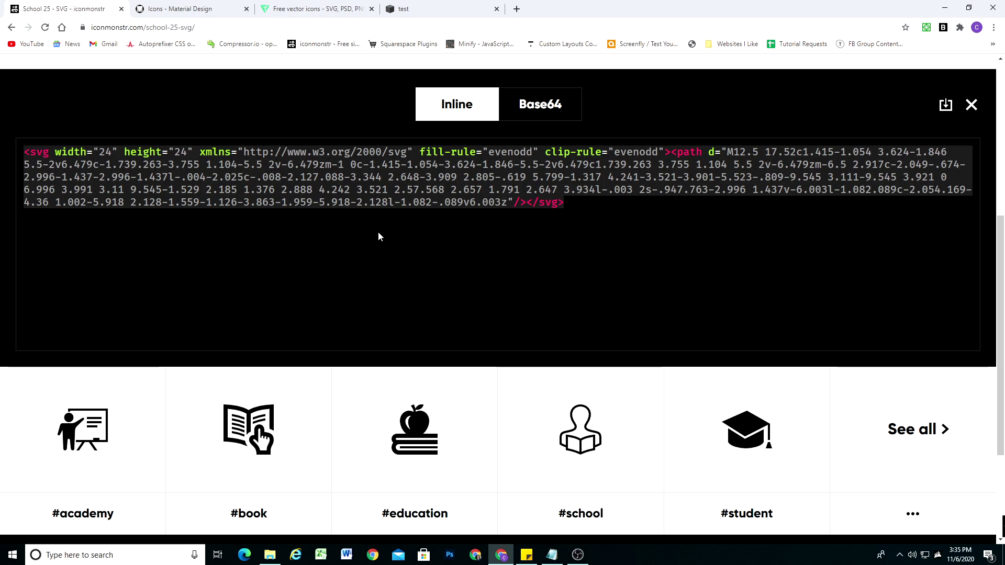
pyautogui.scroll(6, 379, 234)
pyautogui.scroll(-4, 314, 304)
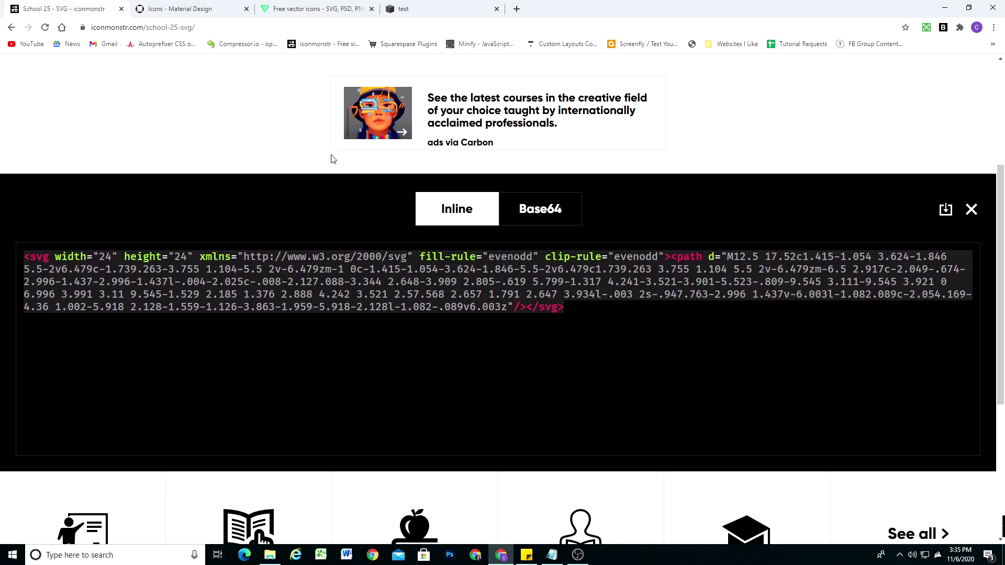
# In the Squarespace editor, insert a Code block above Heading 1 on the home page
pyautogui.click(441, 5)
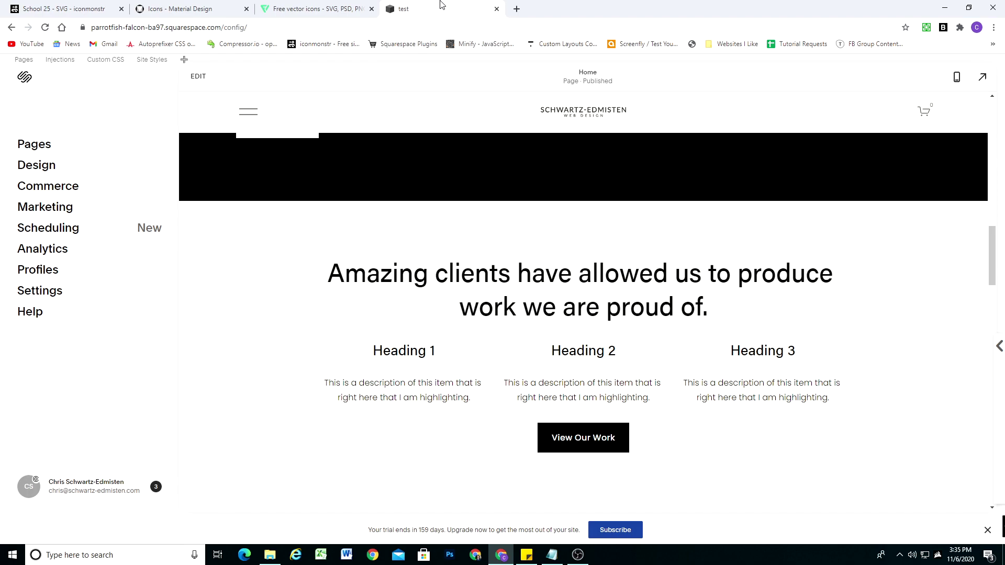
pyautogui.click(198, 76)
pyautogui.scroll(-5, 421, 292)
pyautogui.moveTo(193, 175); pyautogui.dragTo(192, 173)
pyautogui.click(191, 173)
pyautogui.scroll(-2, 248, 246)
pyautogui.click(343, 297)
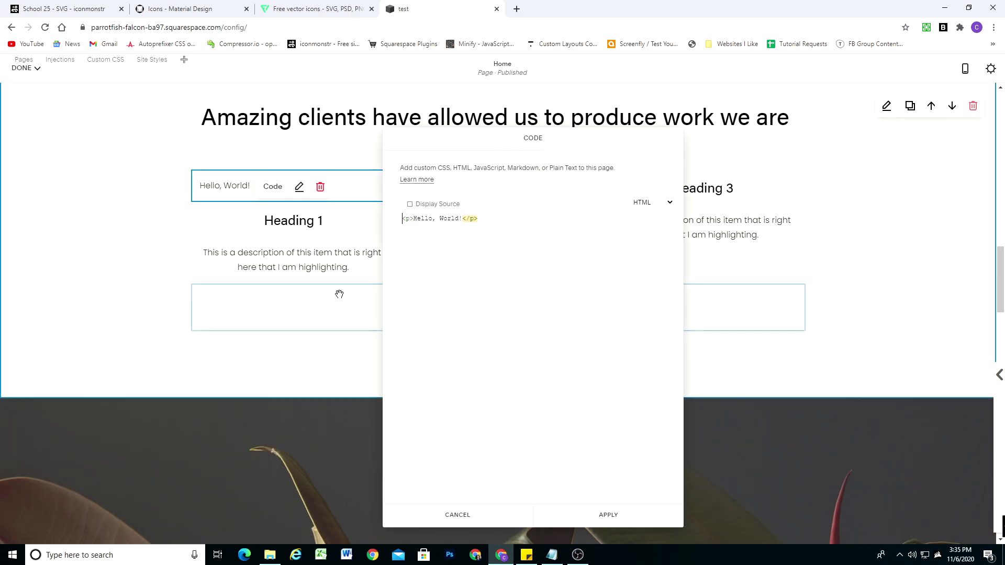
# Replace the block's Hello, World! sample markup with the copied SVG code
pyautogui.moveTo(478, 219); pyautogui.dragTo(399, 219)
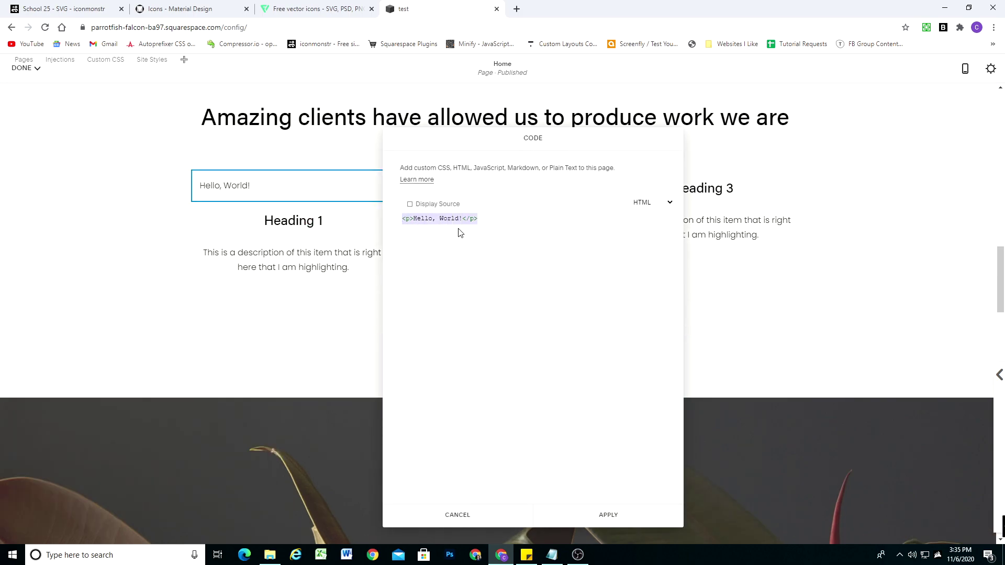
pyautogui.press('BackSpace')
pyautogui.hotkey('ctrl', 'v')
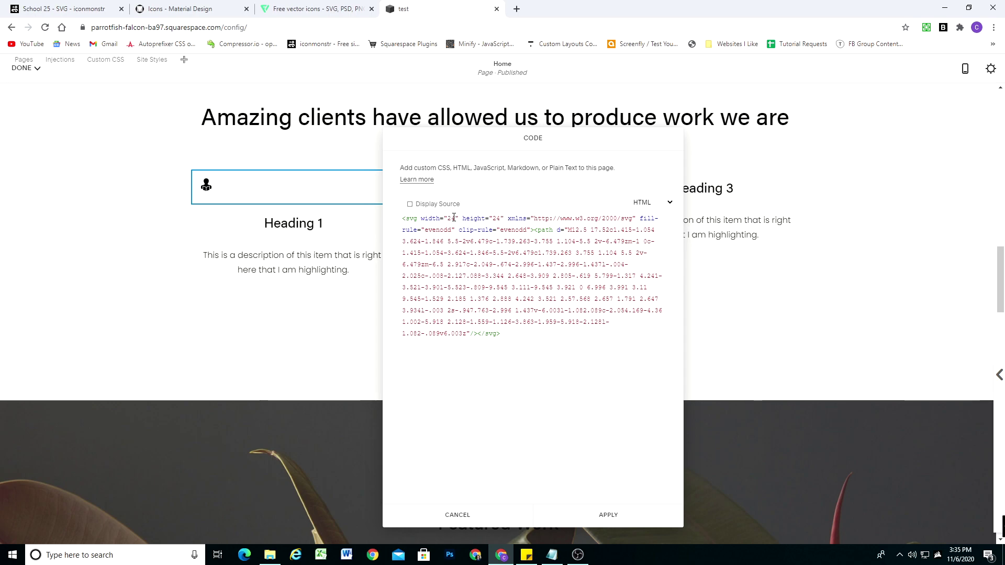
# Change the svg width and height values from 24 to 80
pyautogui.doubleClick(451, 218)
pyautogui.write('10')
pyautogui.doubleClick(495, 219)
pyautogui.write('80')
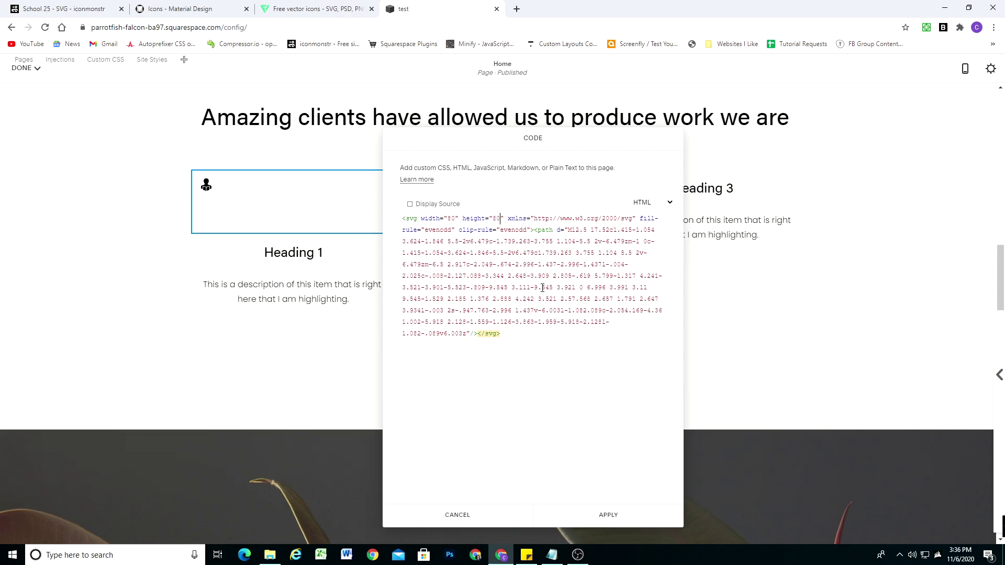
# Copy viewBox="0 0 24 24" from Notepad and paste it into the svg tag after height
pyautogui.click(552, 554)
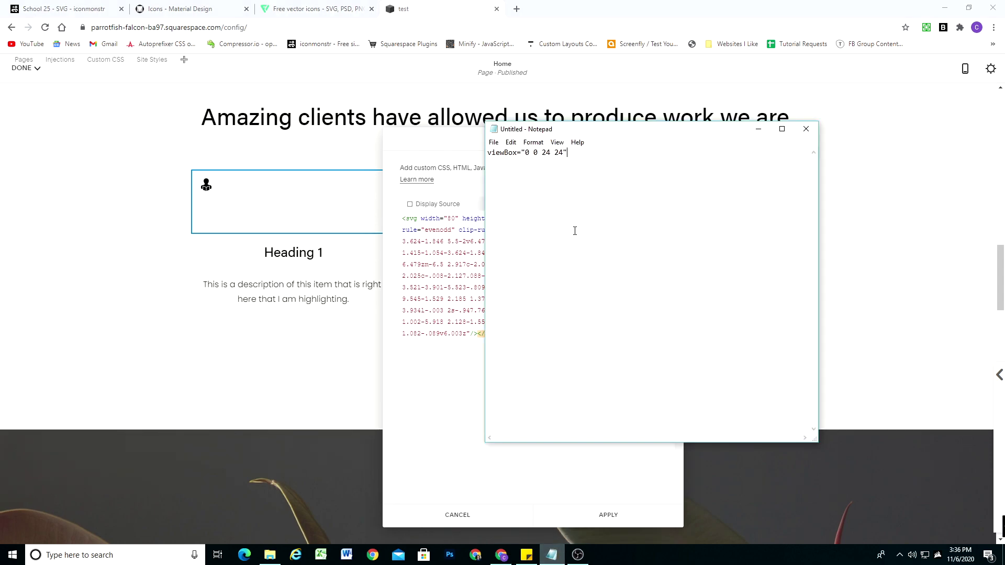
pyautogui.moveTo(489, 152); pyautogui.dragTo(565, 153)
pyautogui.click(577, 153)
pyautogui.moveTo(588, 130); pyautogui.dragTo(789, 147)
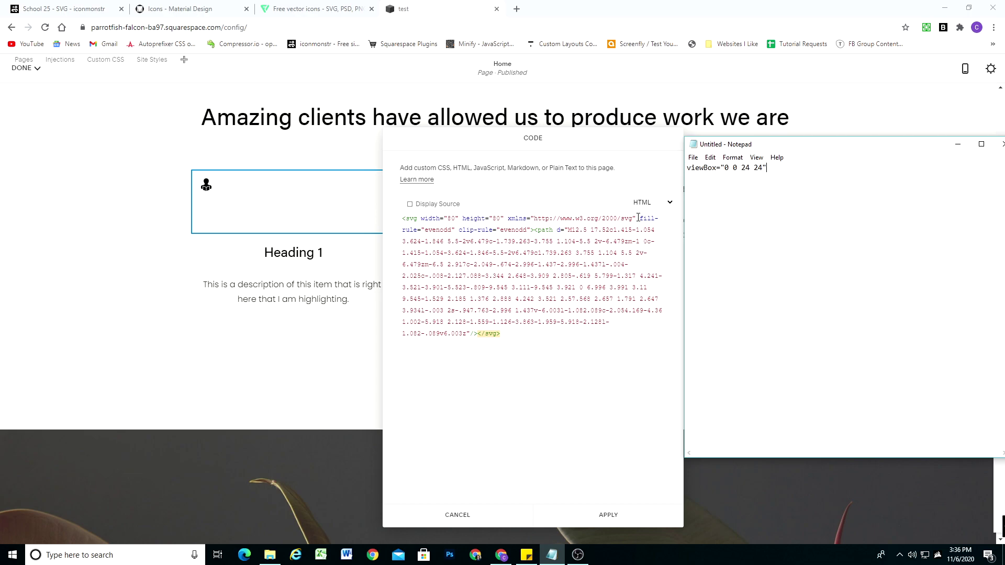
pyautogui.moveTo(768, 169); pyautogui.dragTo(694, 173)
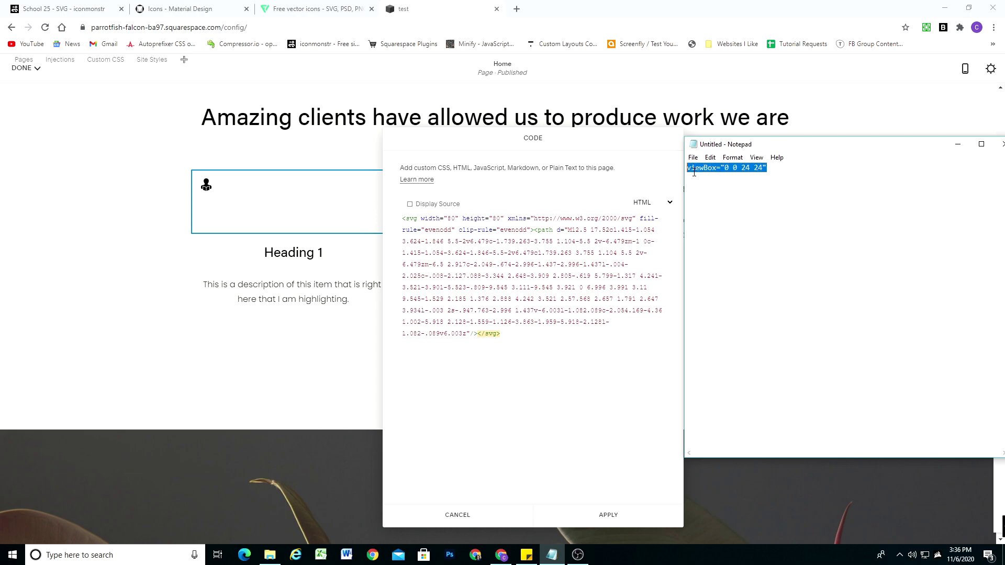
pyautogui.click(507, 219)
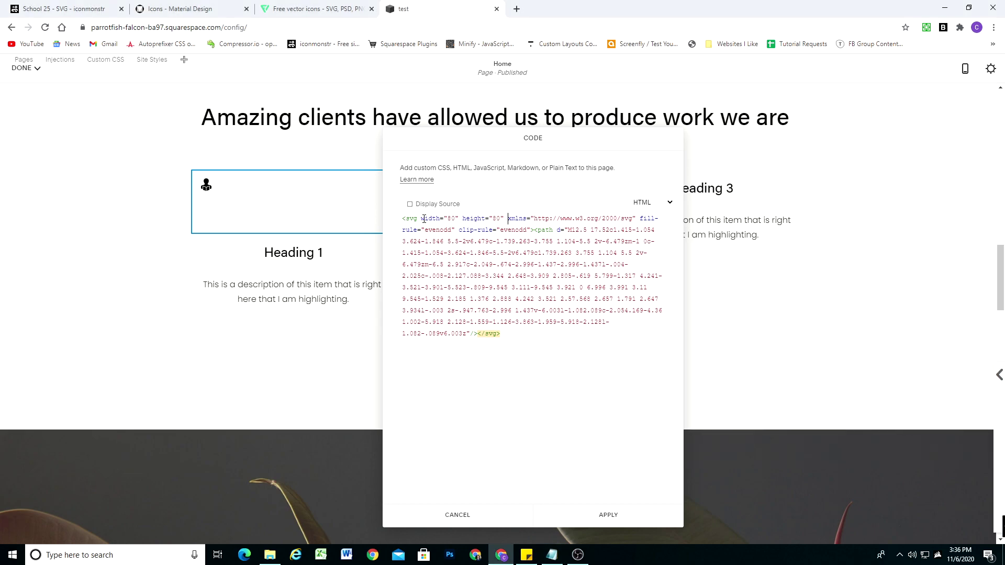
pyautogui.hotkey('ctrl', 'v')
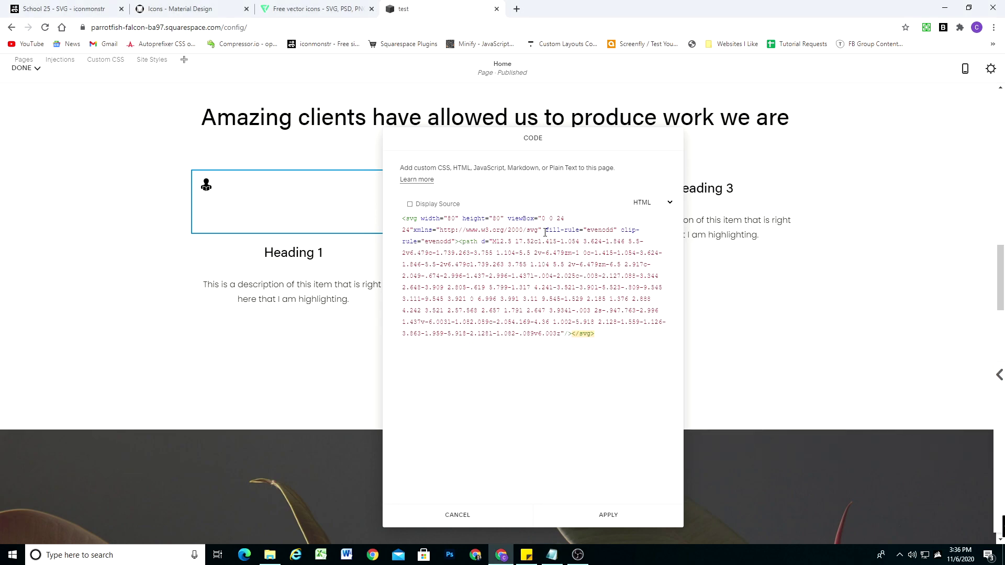
pyautogui.click(411, 230)
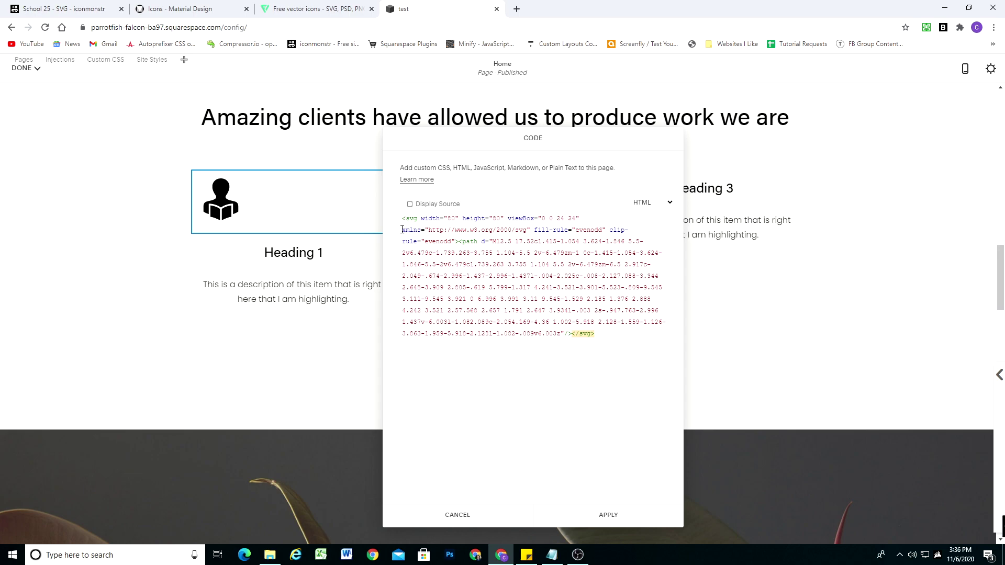
pyautogui.moveTo(402, 230); pyautogui.dragTo(442, 230)
pyautogui.click(578, 218)
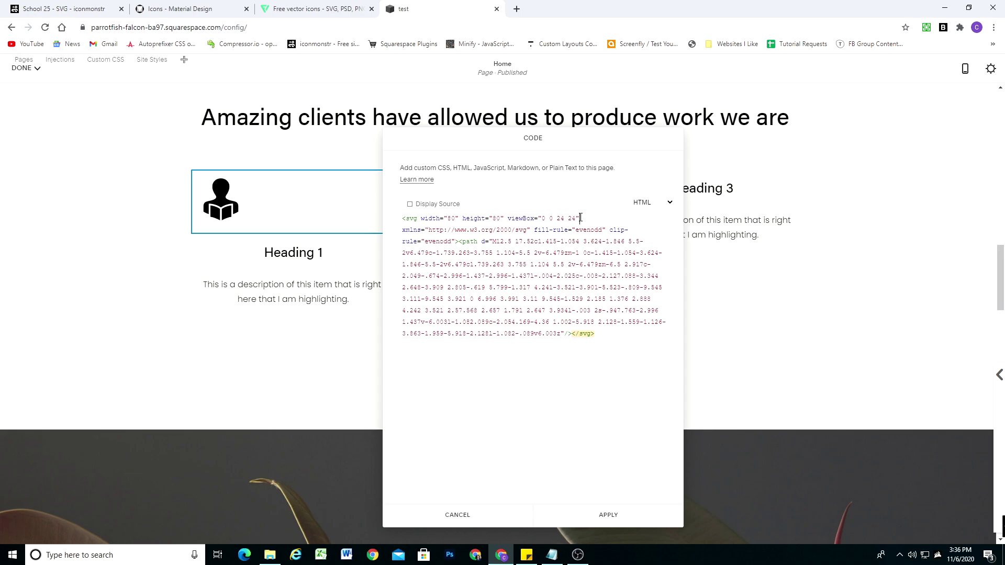
# Resize the reading-person SVG, trying width and height 100, then settling on 50
pyautogui.doubleClick(495, 218)
pyautogui.write('100')
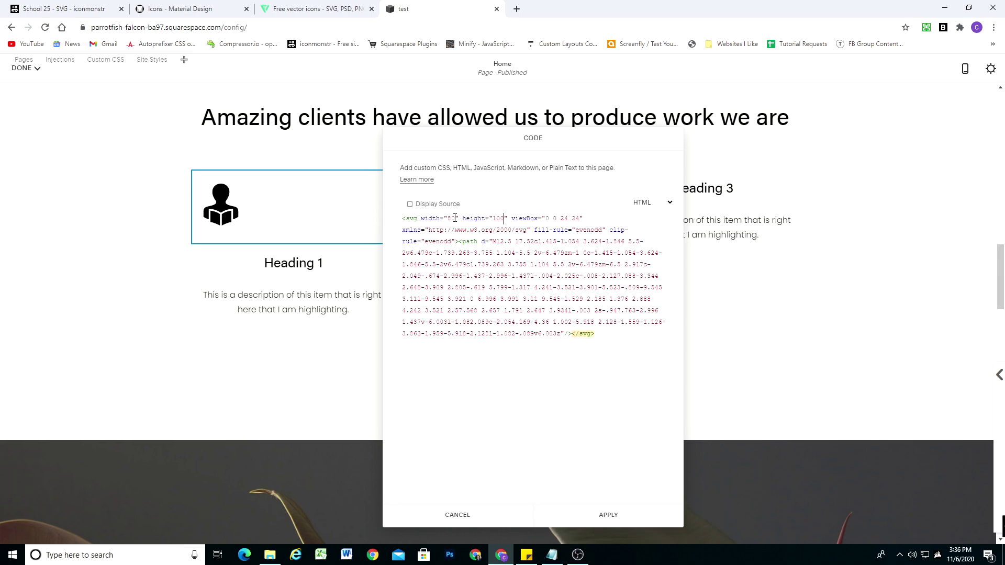
pyautogui.doubleClick(450, 219)
pyautogui.write('100')
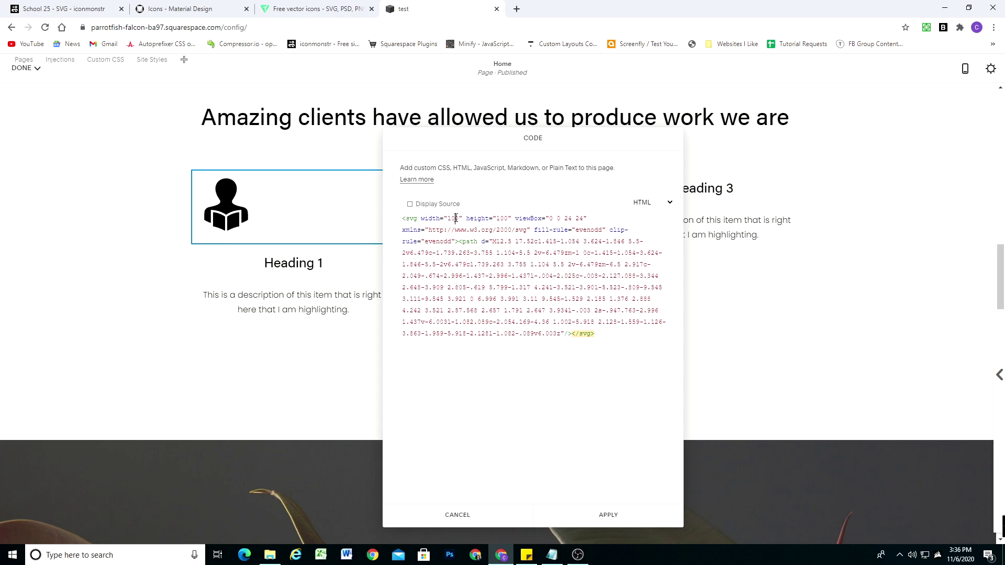
pyautogui.doubleClick(456, 218)
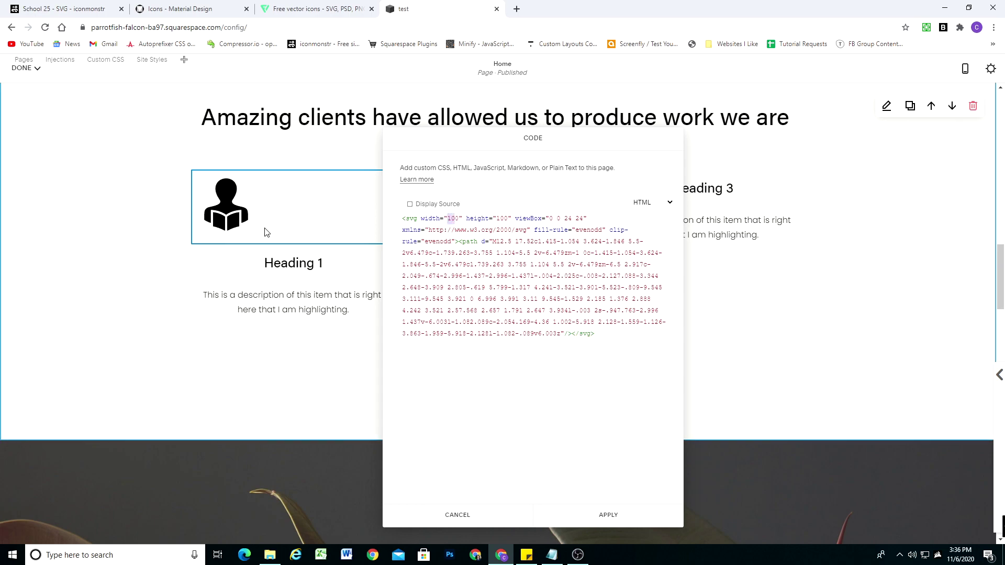
pyautogui.write('50')
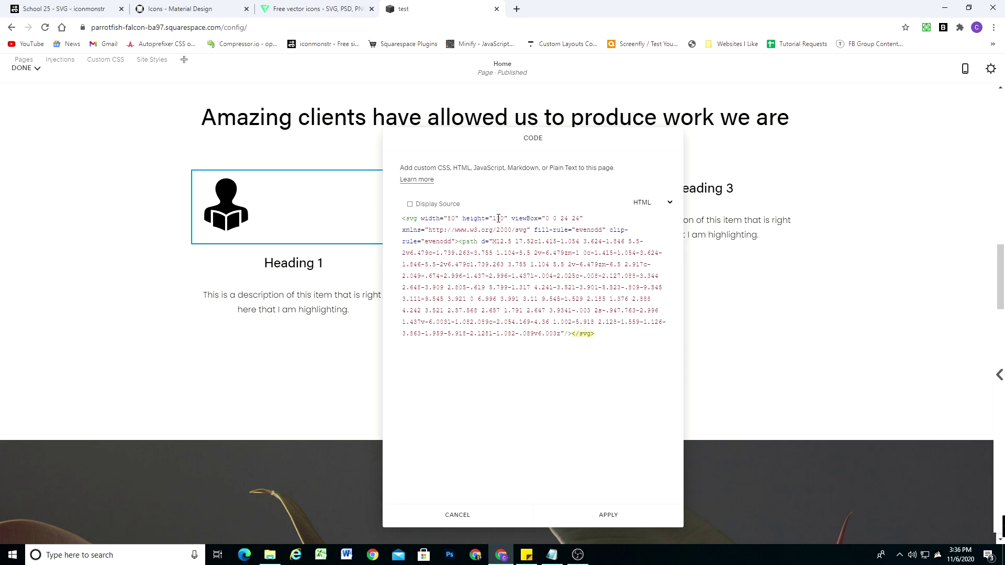
pyautogui.doubleClick(494, 218)
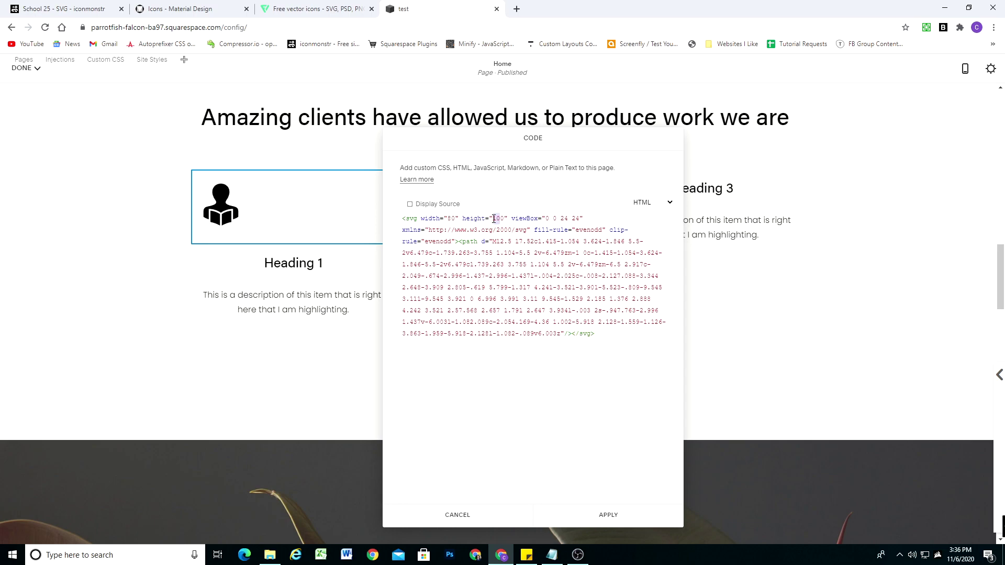
pyautogui.write('50')
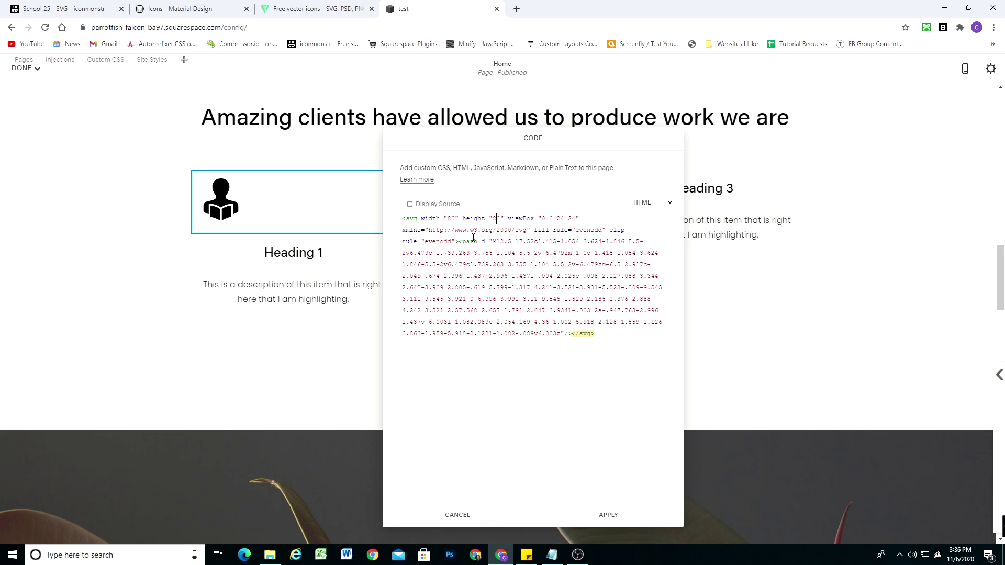
# Add style="fill: pink;" to the svg tag so the reading-person icon renders pink
pyautogui.moveTo(520, 135); pyautogui.dragTo(737, 109)
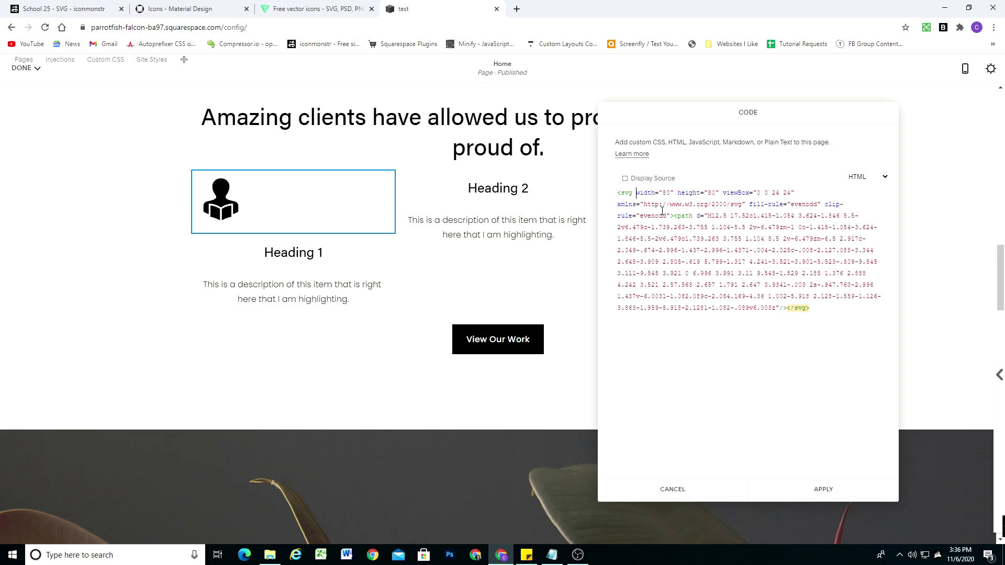
pyautogui.write('style')
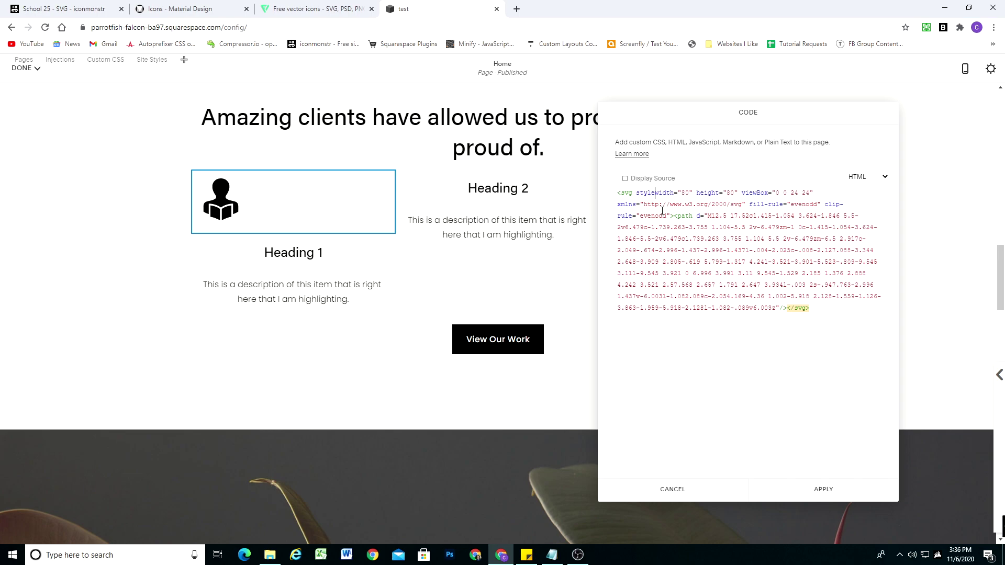
pyautogui.write('=""')
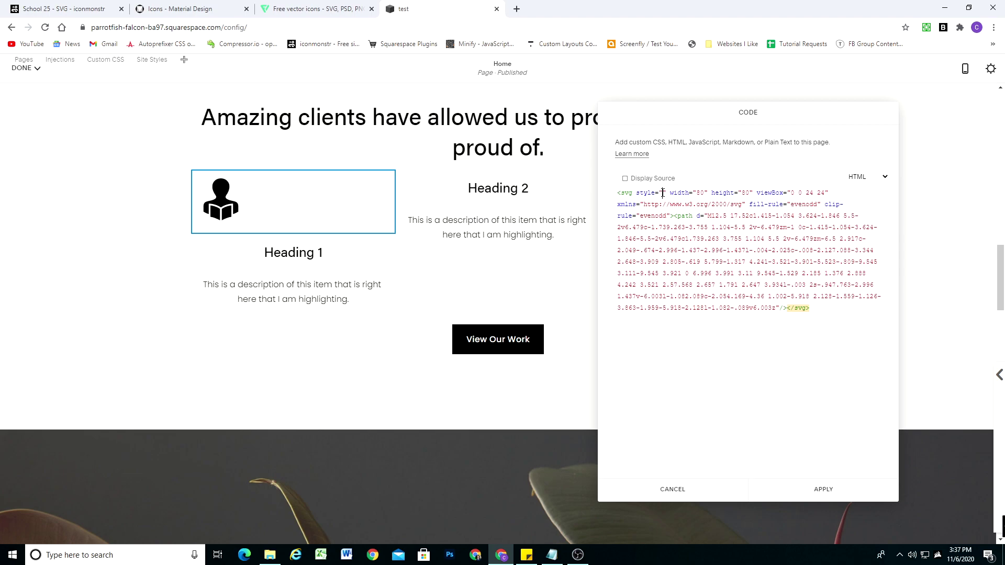
pyautogui.write('fill: ')
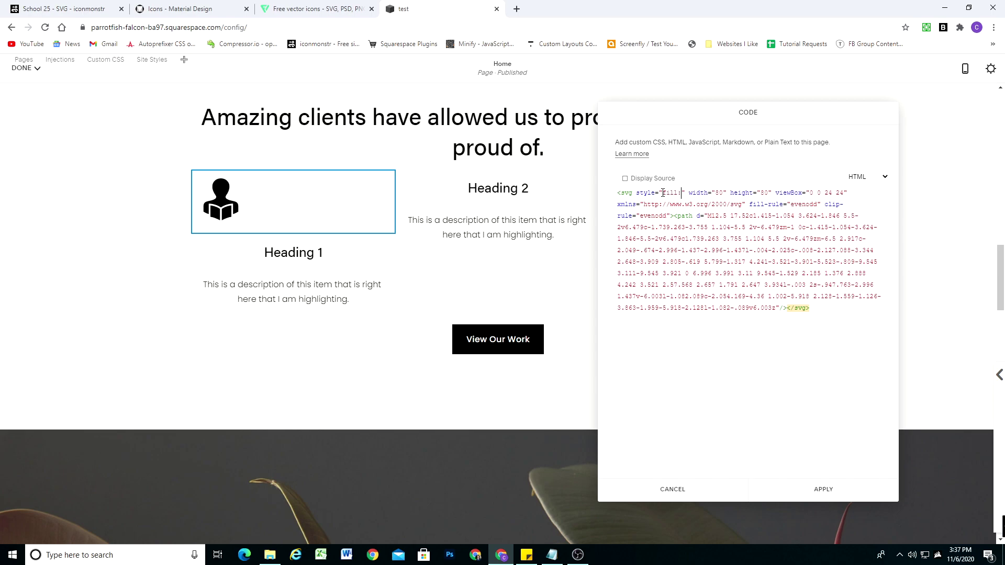
pyautogui.write('pink;')
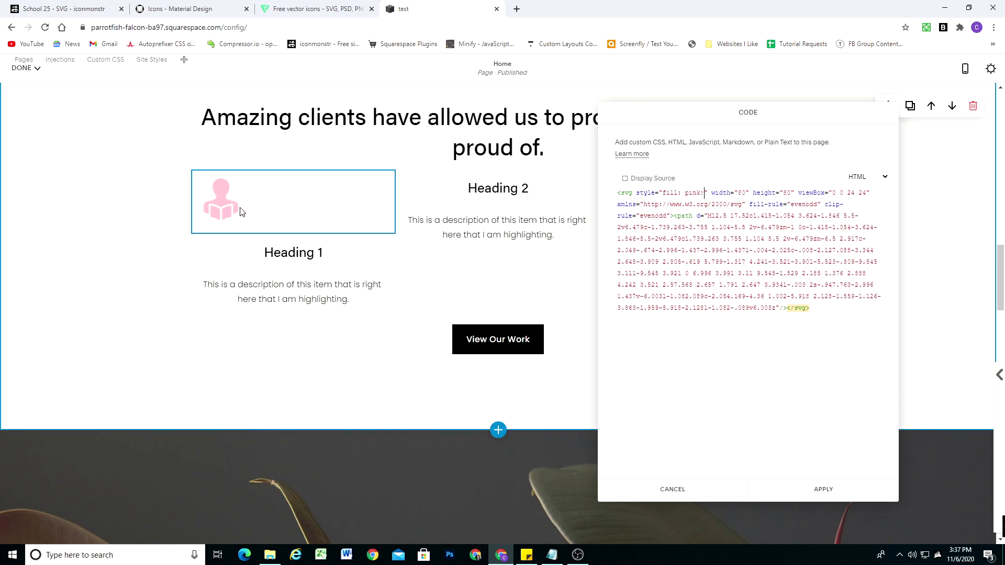
pyautogui.moveTo(705, 193); pyautogui.dragTo(634, 192)
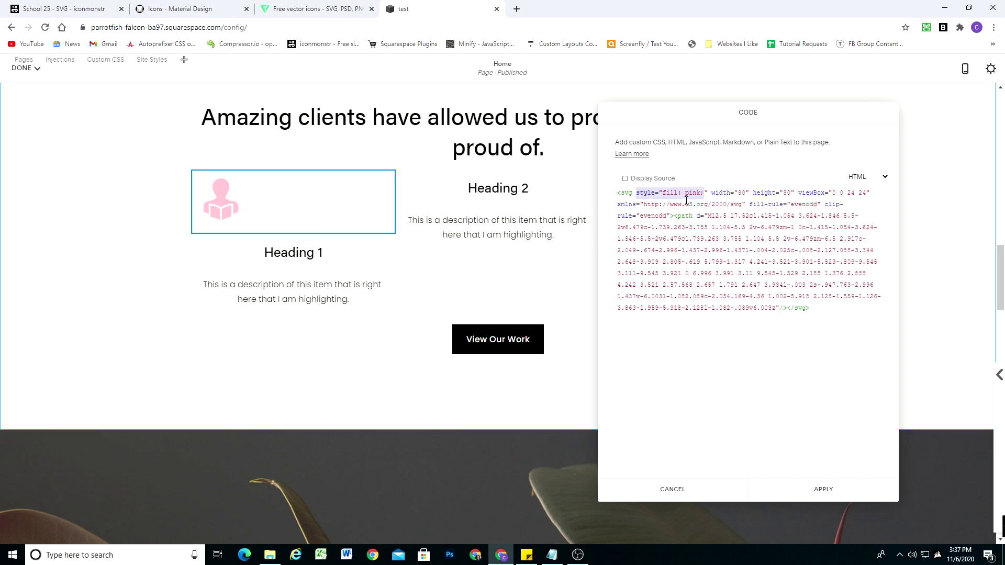
pyautogui.click(713, 193)
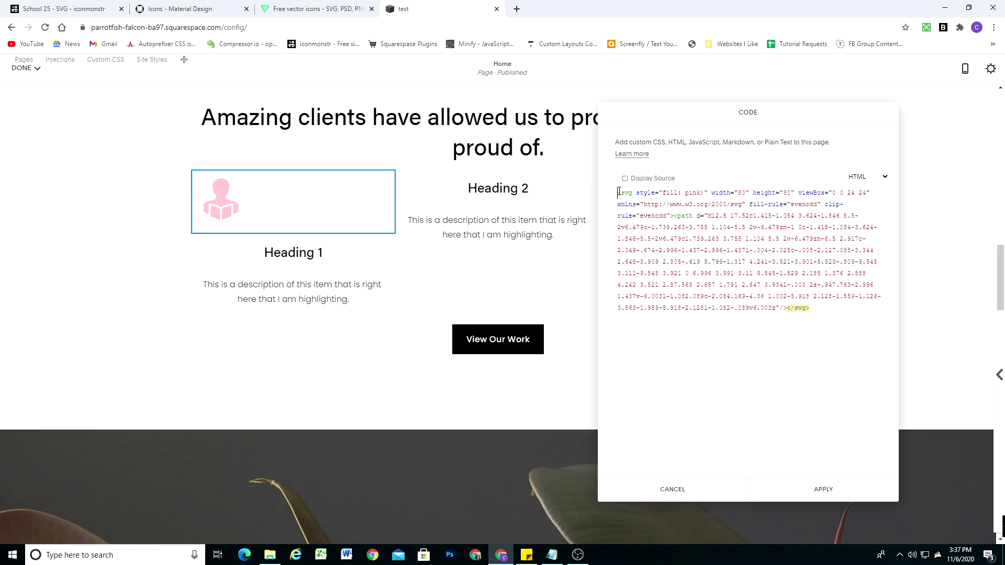
# Move the SVG code inside a new <div style="text-align: center;"> wrapper to centre the icon
pyautogui.press('Return')
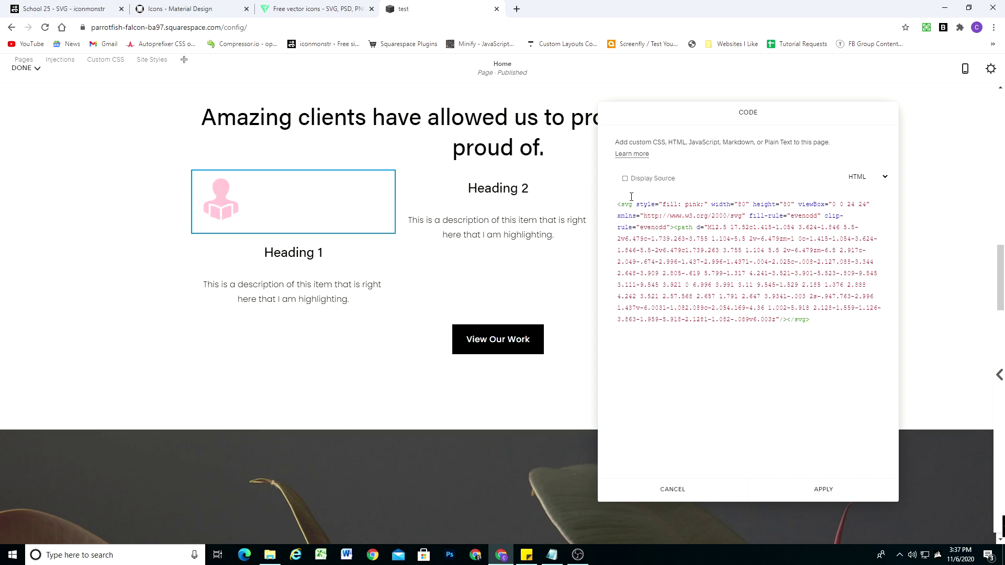
pyautogui.write('<div')
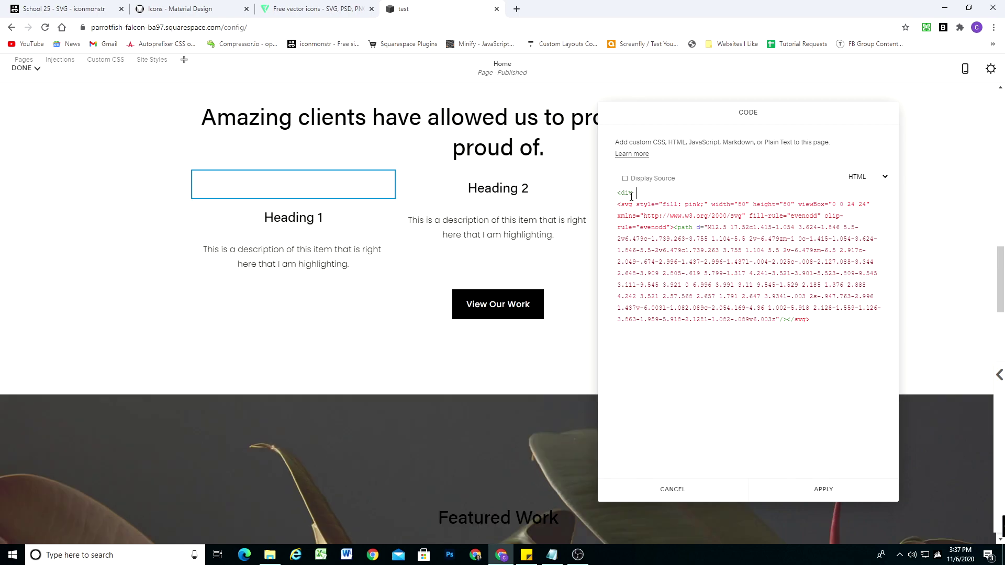
pyautogui.write(' style="text-align: center;">')
pyautogui.press('Return')
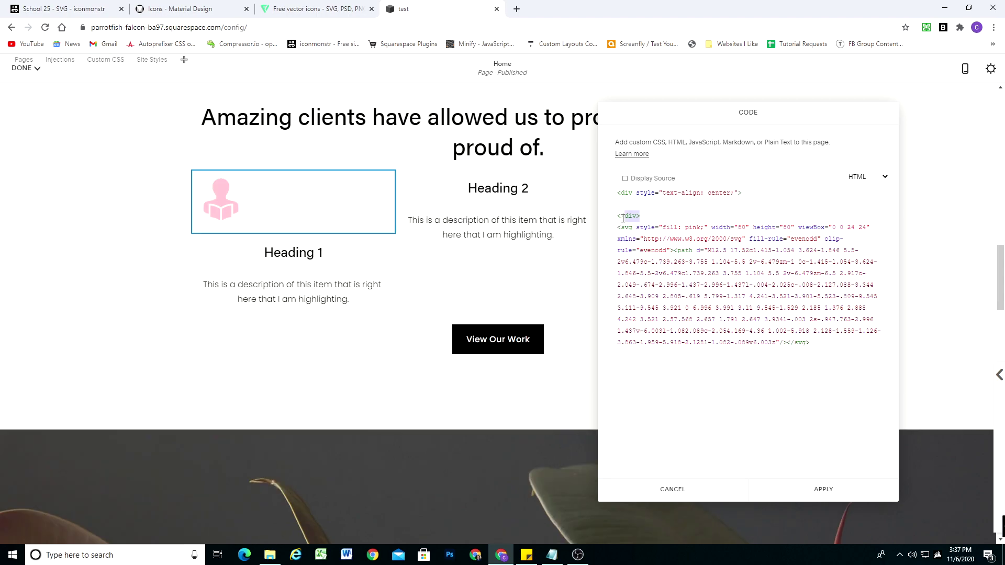
pyautogui.moveTo(640, 216); pyautogui.dragTo(843, 346)
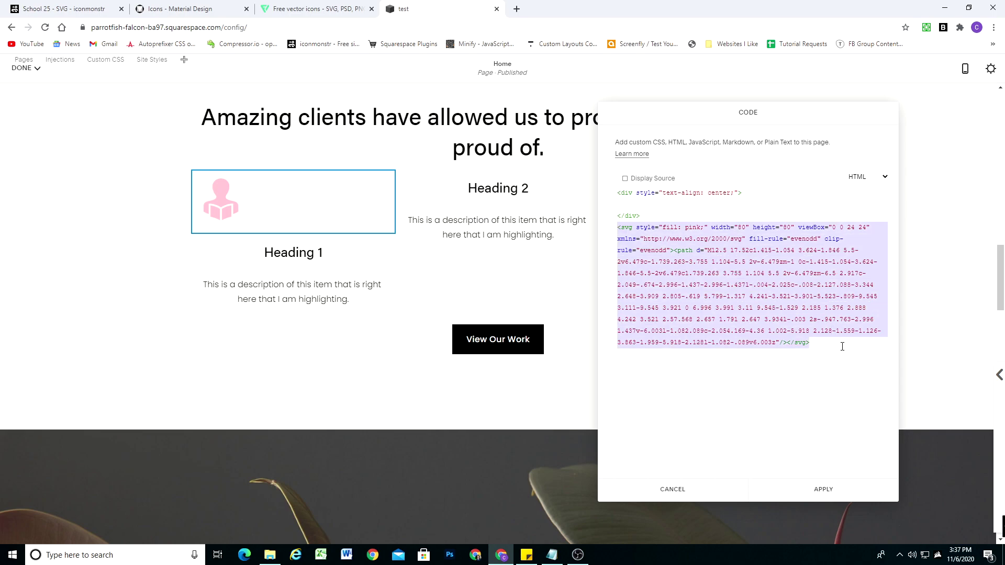
pyautogui.hotkey('ctrl', 'x')
pyautogui.click(633, 201)
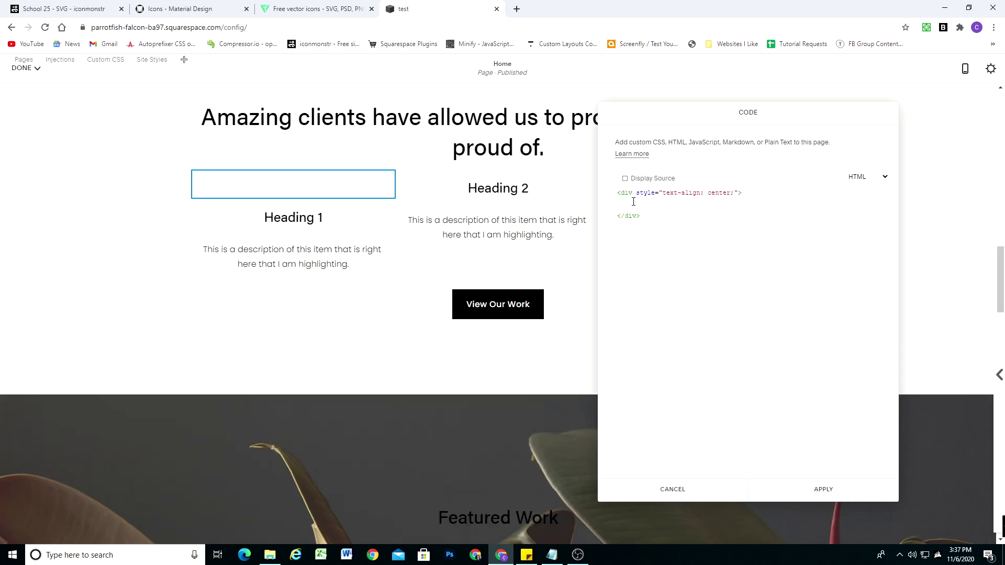
pyautogui.hotkey('ctrl', 'v')
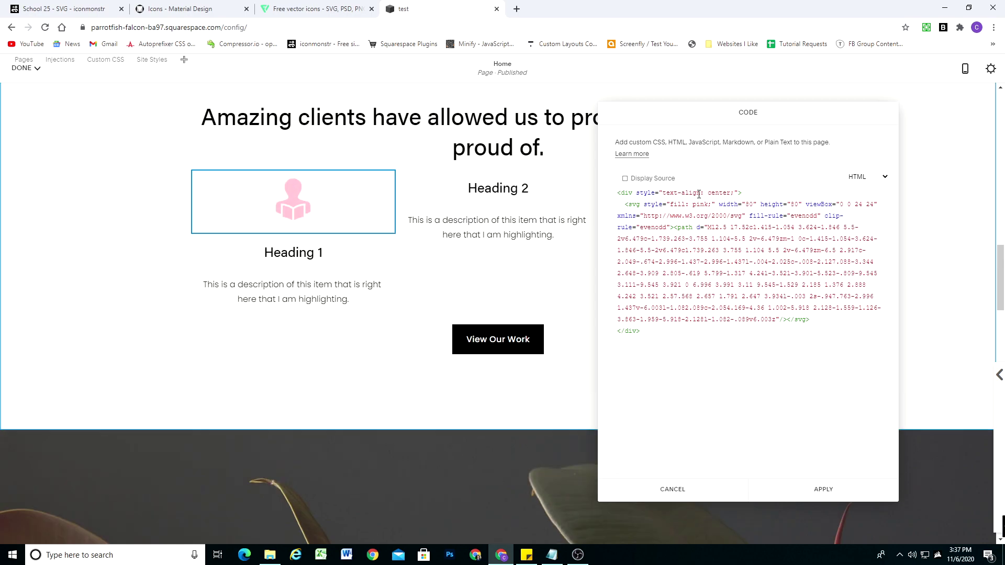
pyautogui.moveTo(741, 193); pyautogui.dragTo(612, 194)
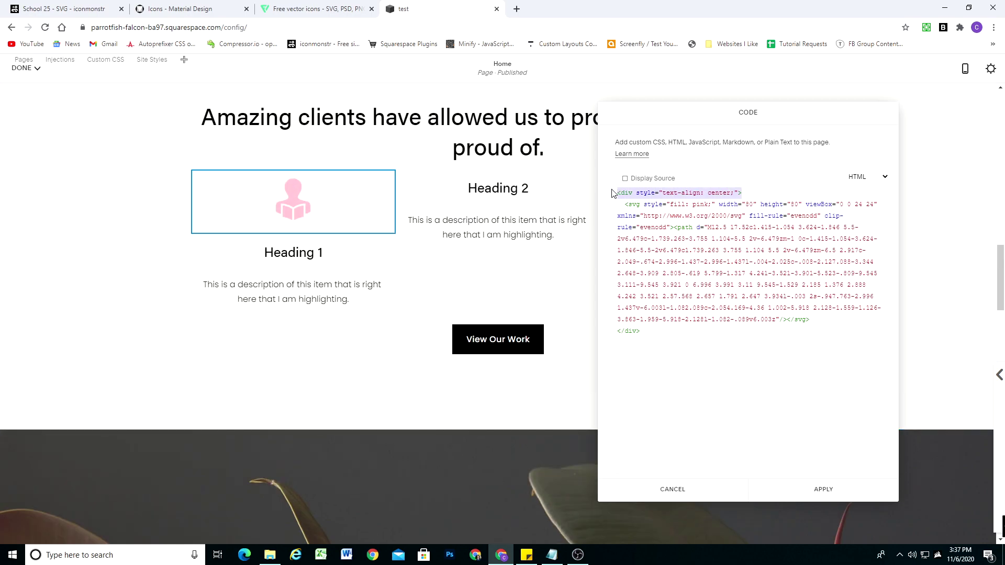
pyautogui.click(652, 327)
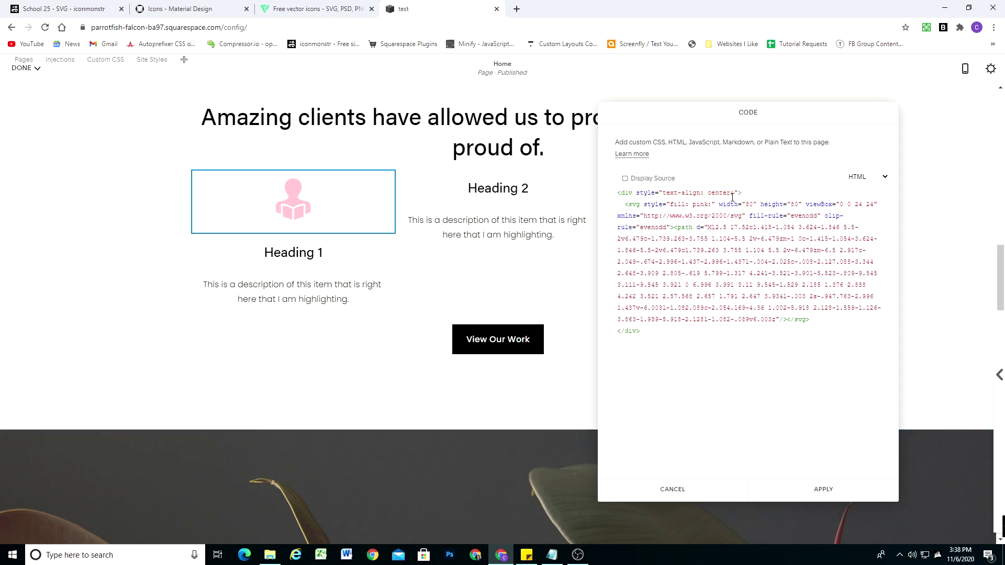
pyautogui.moveTo(730, 192); pyautogui.dragTo(709, 191)
pyautogui.write('right')
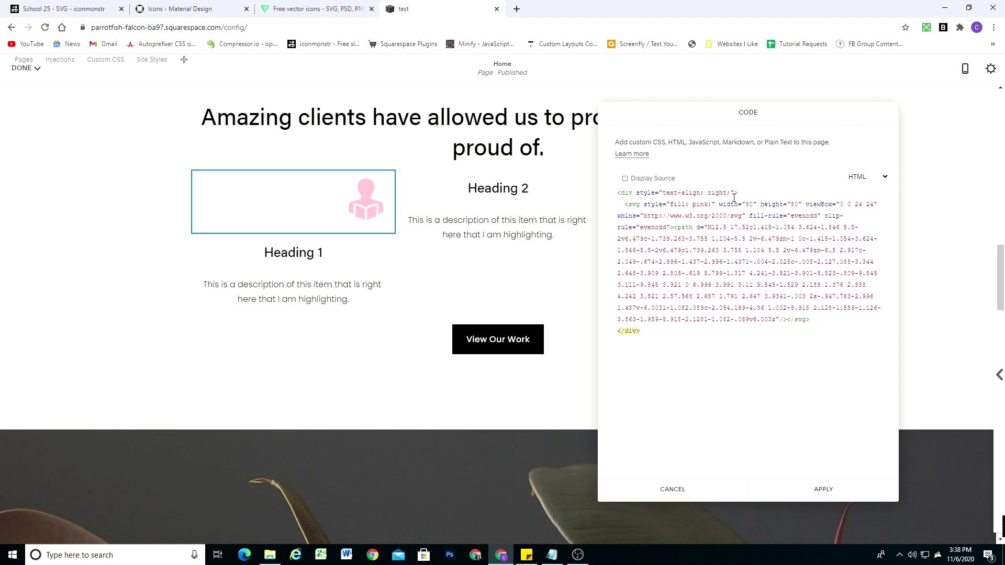
pyautogui.doubleClick(725, 193)
pyautogui.write('center')
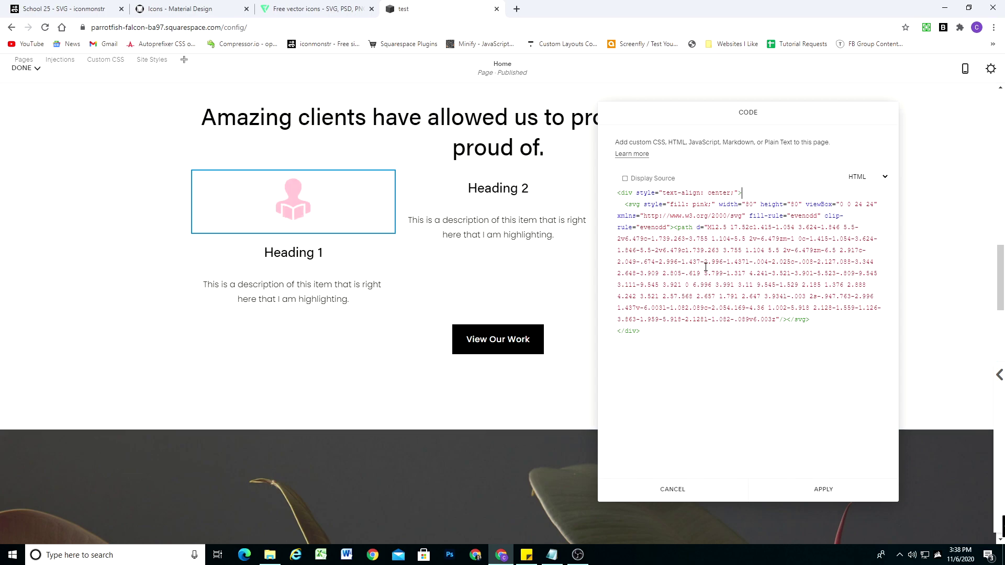
pyautogui.click(666, 334)
pyautogui.moveTo(818, 320); pyautogui.dragTo(618, 202)
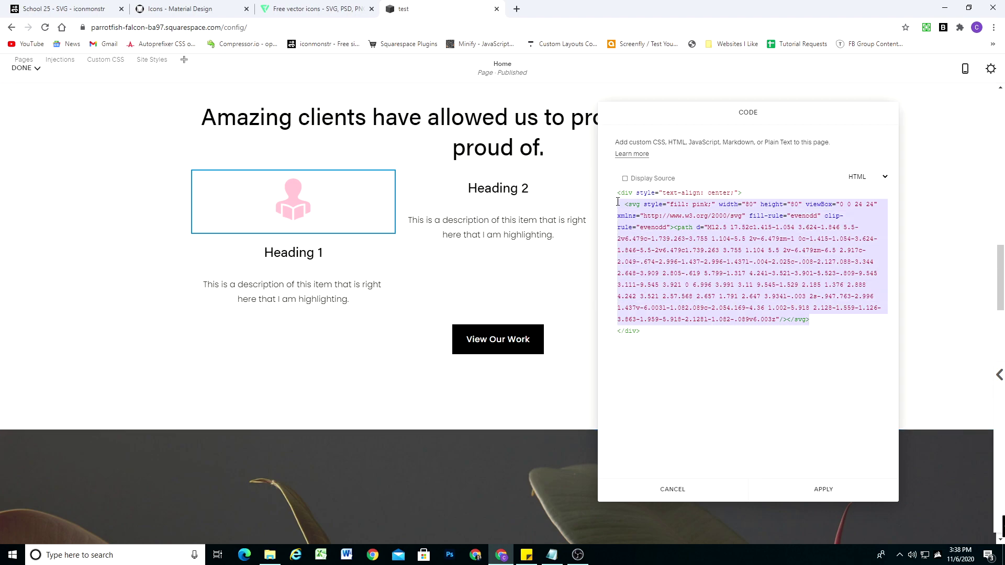
pyautogui.click(812, 320)
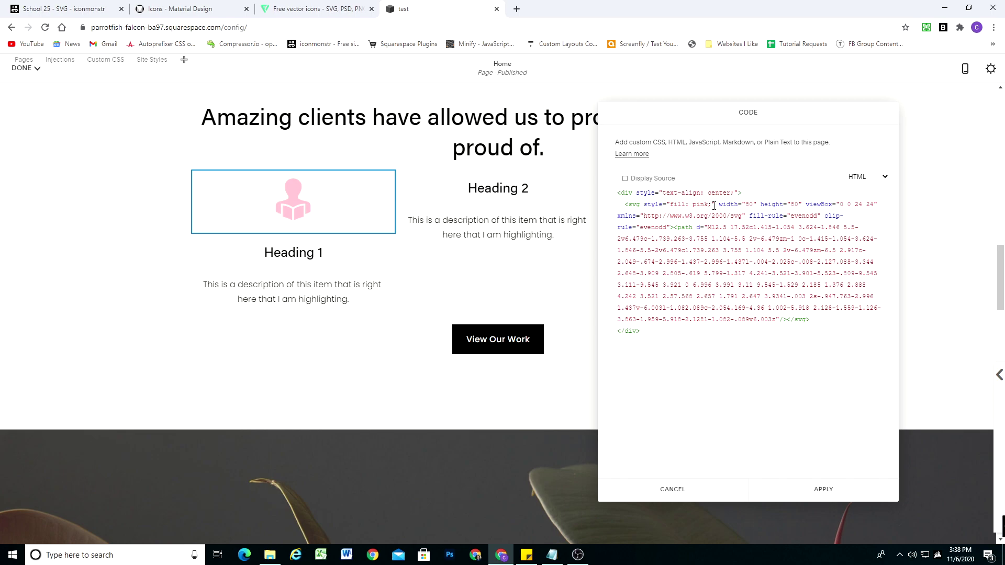
pyautogui.moveTo(715, 206); pyautogui.dragTo(646, 205)
pyautogui.click(681, 205)
pyautogui.moveTo(804, 204); pyautogui.dragTo(879, 204)
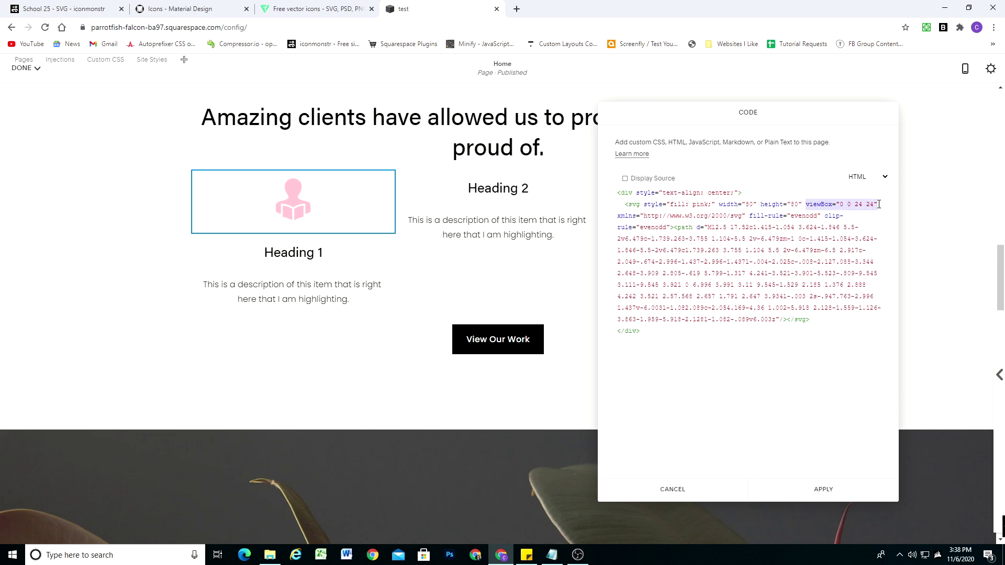
pyautogui.click(790, 207)
pyautogui.moveTo(747, 193)
pyautogui.mouseDown()
pyautogui.moveTo(615, 189)
pyautogui.moveTo(733, 194)
pyautogui.mouseUp()
# Apply the code block changes, save the page, then go back to the iconmonstr School 25 tab
pyautogui.click(741, 194)
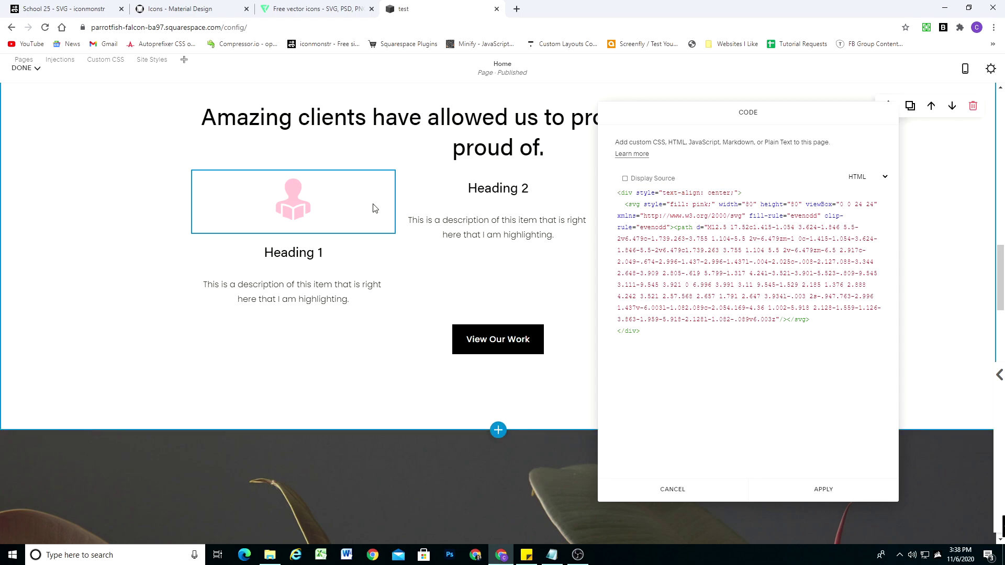
pyautogui.click(823, 489)
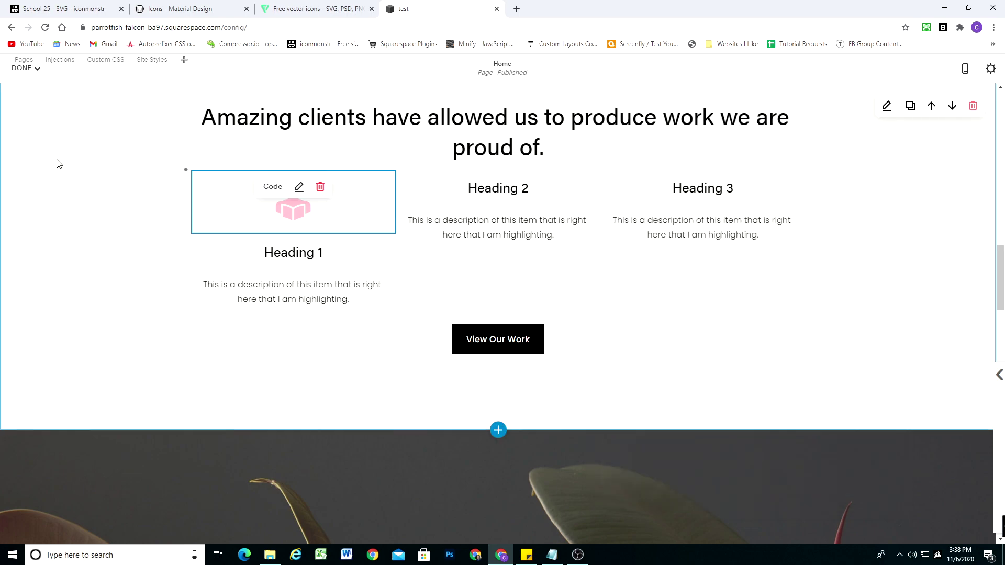
pyautogui.click(24, 67)
pyautogui.click(33, 89)
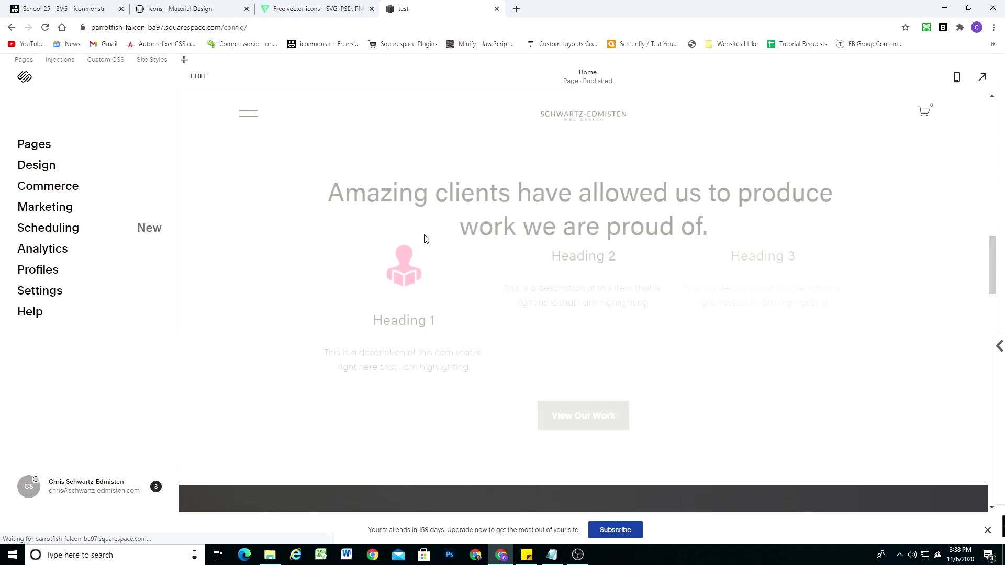
pyautogui.scroll(1, 412, 269)
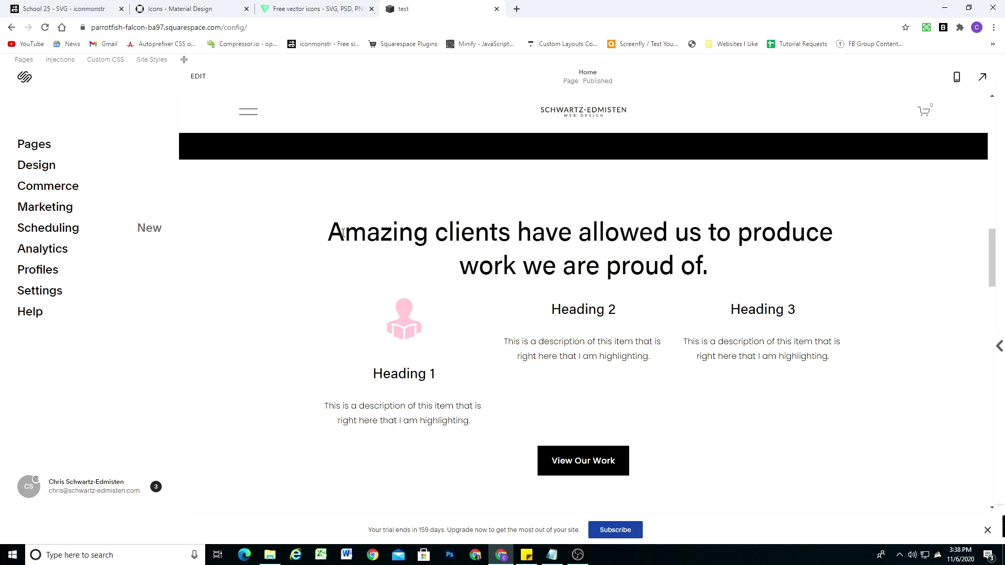
pyautogui.click(64, 9)
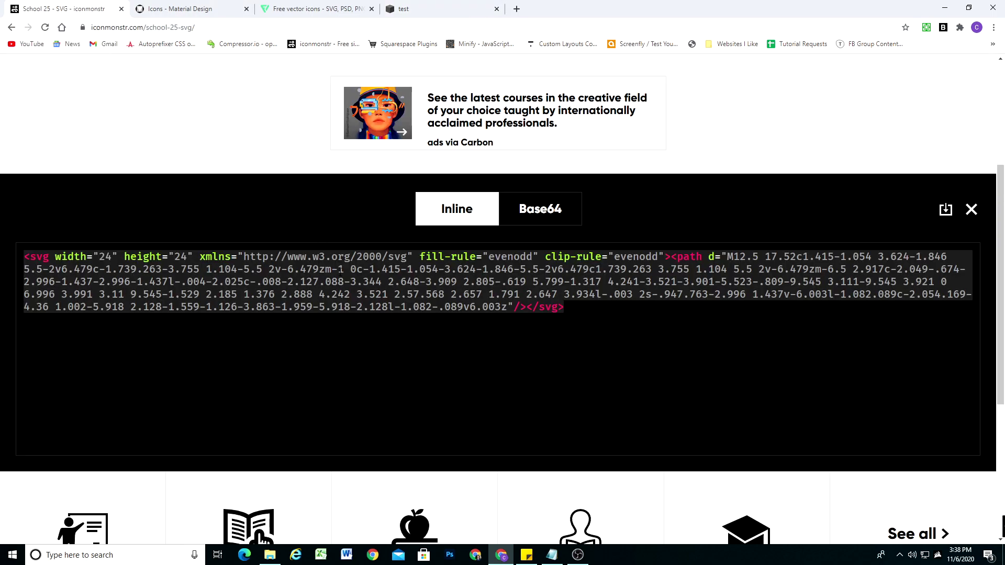
# Search the iconmonstr library for 'pie chart'
pyautogui.scroll(4, 341, 270)
pyautogui.click(144, 135)
pyautogui.write('pie chart')
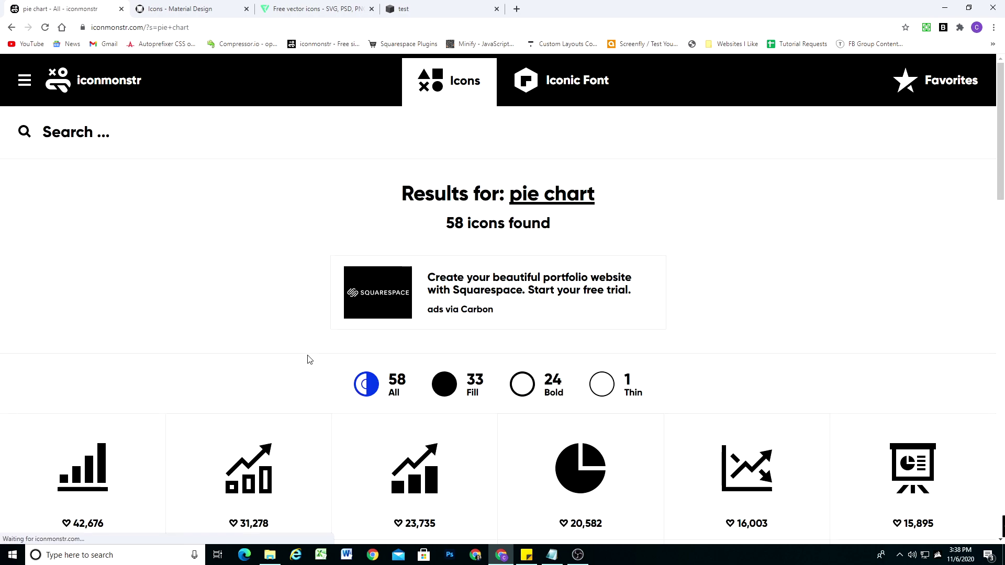
pyautogui.scroll(-6, 361, 321)
pyautogui.scroll(6, 361, 321)
# Search for 'instagram' and browse the 15 results (11 fill, 4 bold)
pyautogui.click(92, 138)
pyautogui.write('instagram')
pyautogui.press('Return')
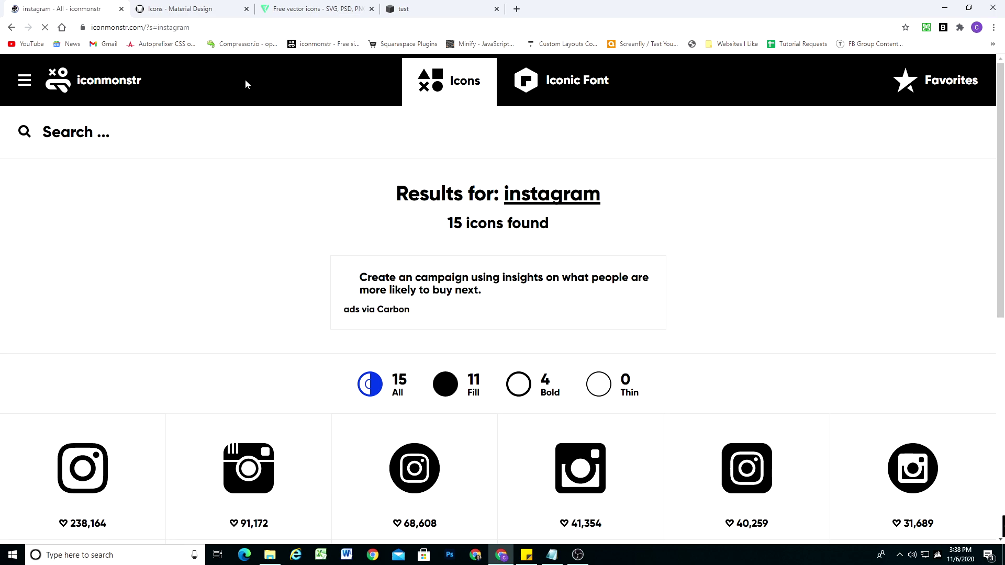
pyautogui.scroll(-5, 351, 237)
pyautogui.scroll(-1, 722, 262)
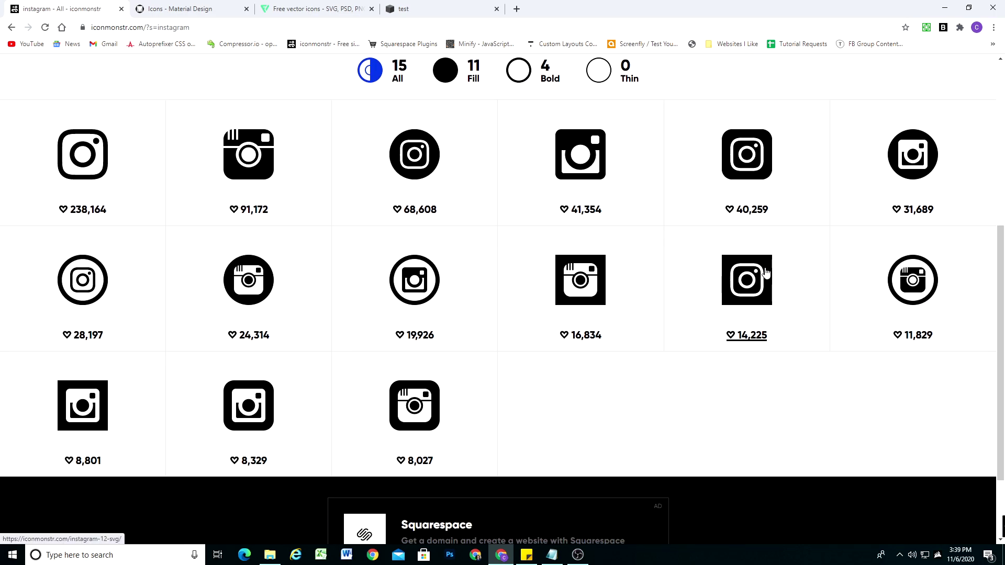
pyautogui.scroll(4, 340, 366)
pyautogui.scroll(-4, 419, 315)
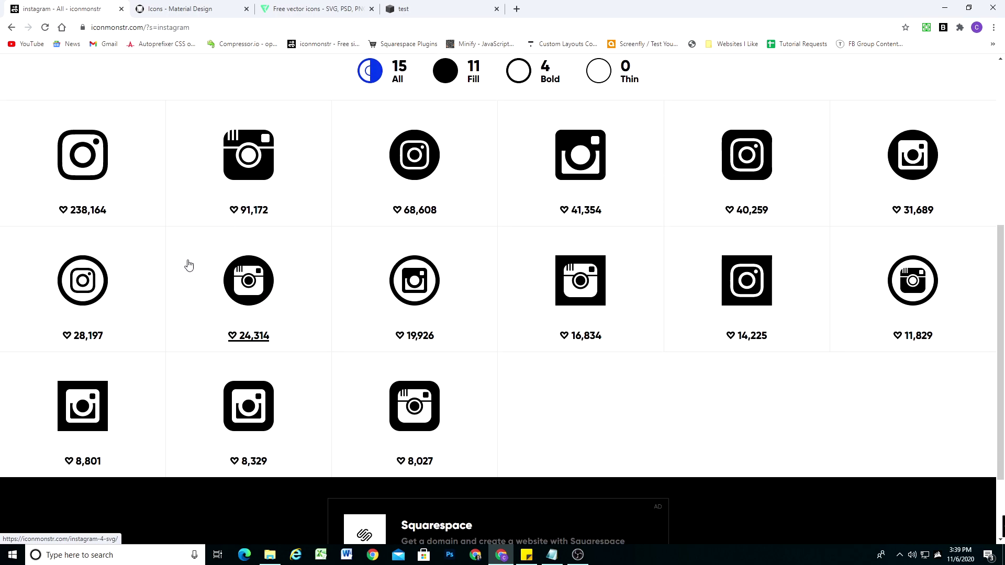
pyautogui.scroll(5, 186, 282)
pyautogui.scroll(1, 183, 298)
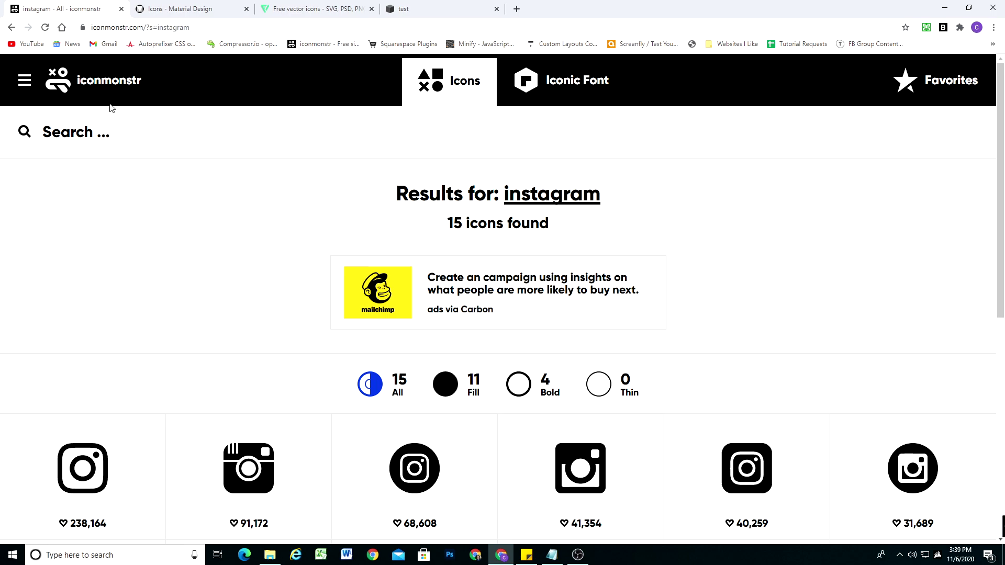
# Switch to the Material Design Icons tab and scroll through its Filled Action icons, 3d_rotation onward
pyautogui.click(193, 8)
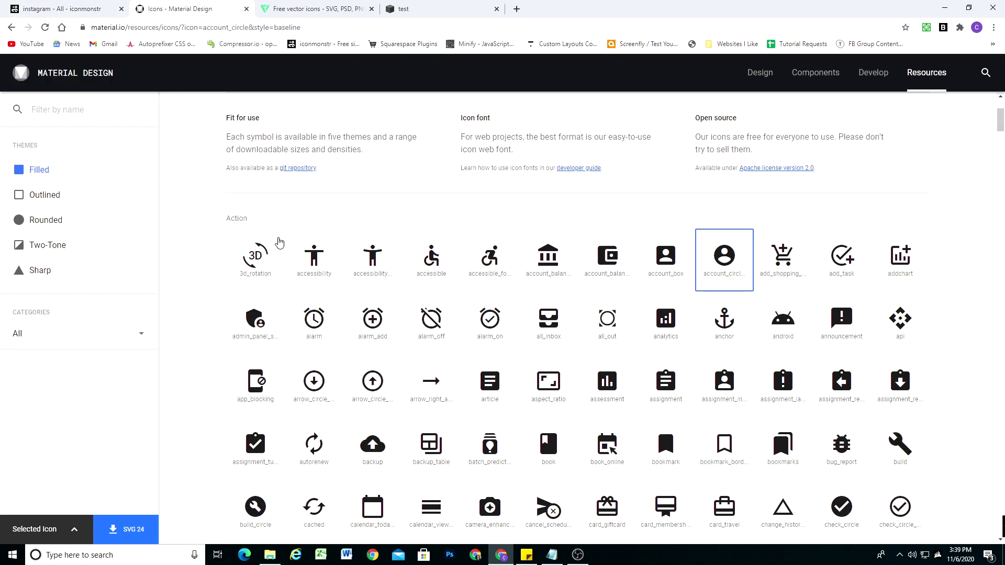
pyautogui.scroll(1, 353, 267)
pyautogui.scroll(-2, 407, 232)
pyautogui.scroll(2, 430, 291)
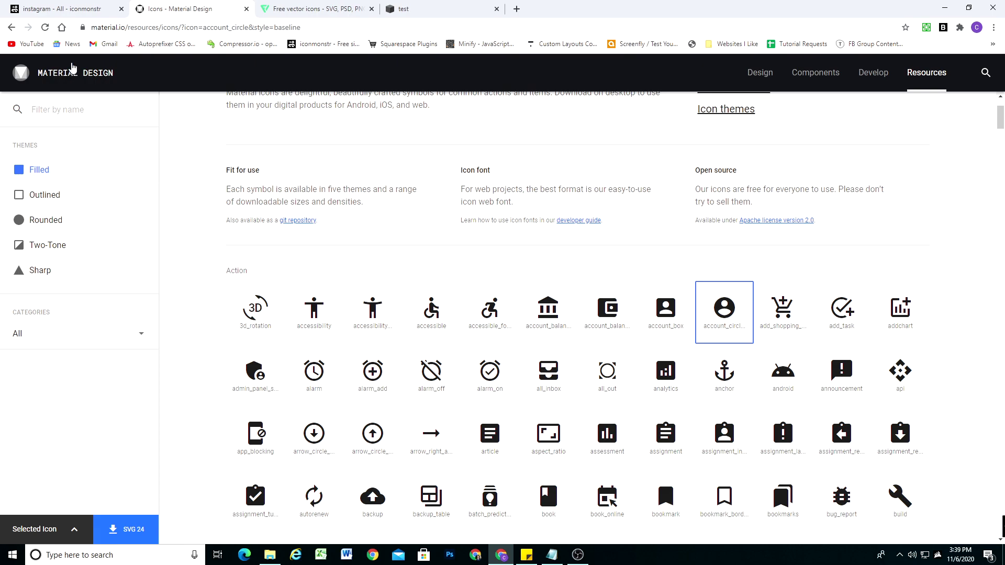
pyautogui.scroll(-4, 550, 265)
pyautogui.scroll(-2, 566, 293)
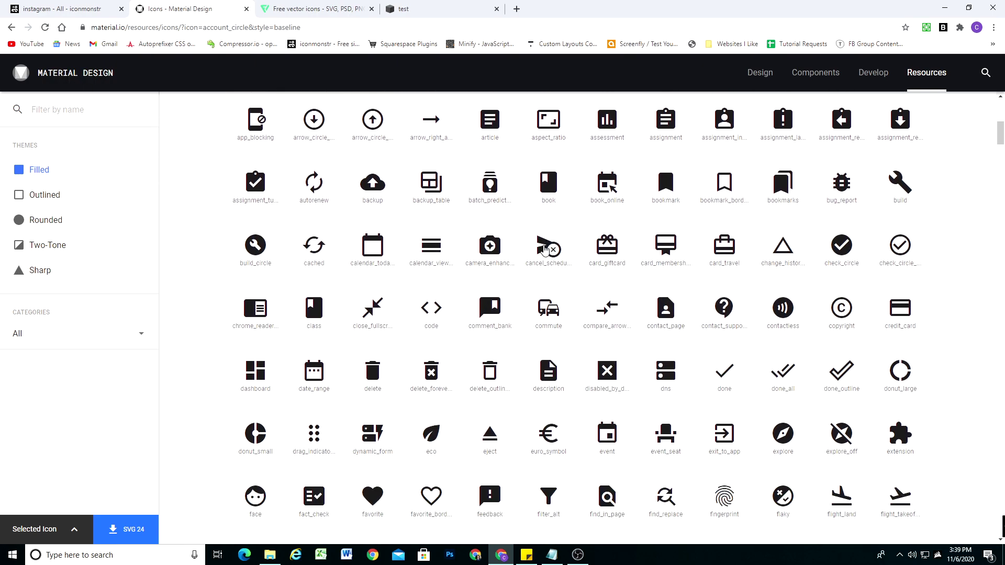
pyautogui.scroll(-8, 548, 251)
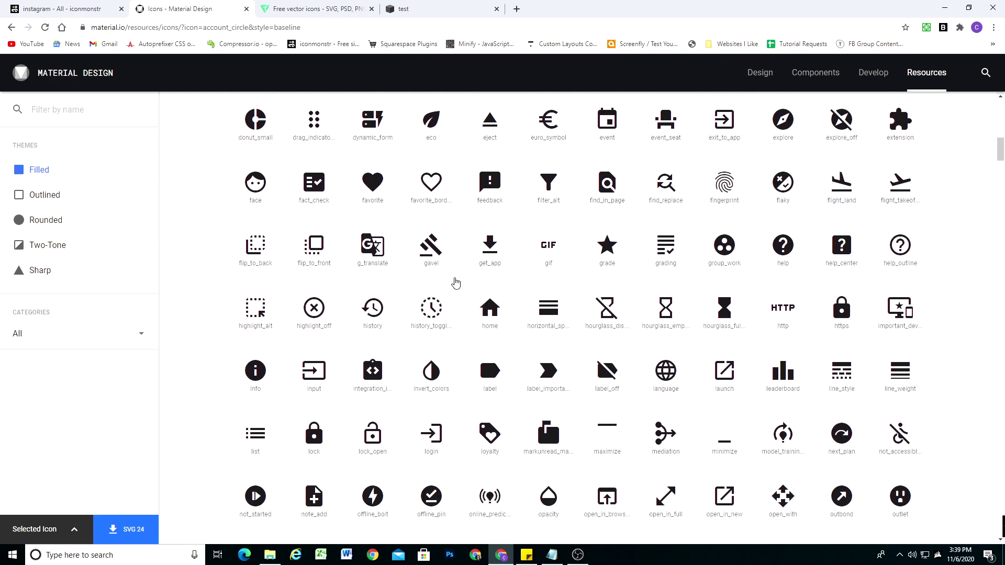
pyautogui.scroll(-3, 445, 290)
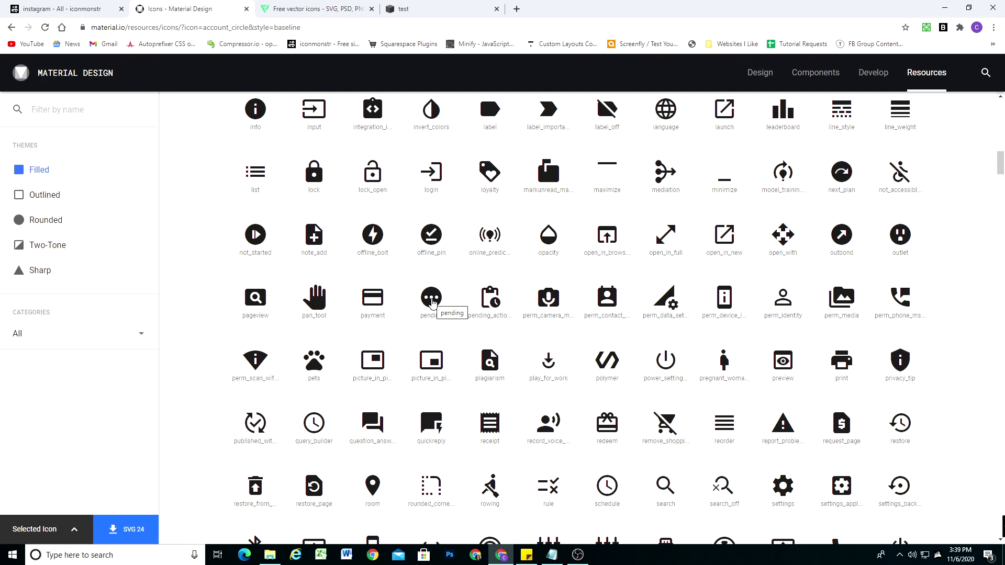
pyautogui.scroll(15, 412, 329)
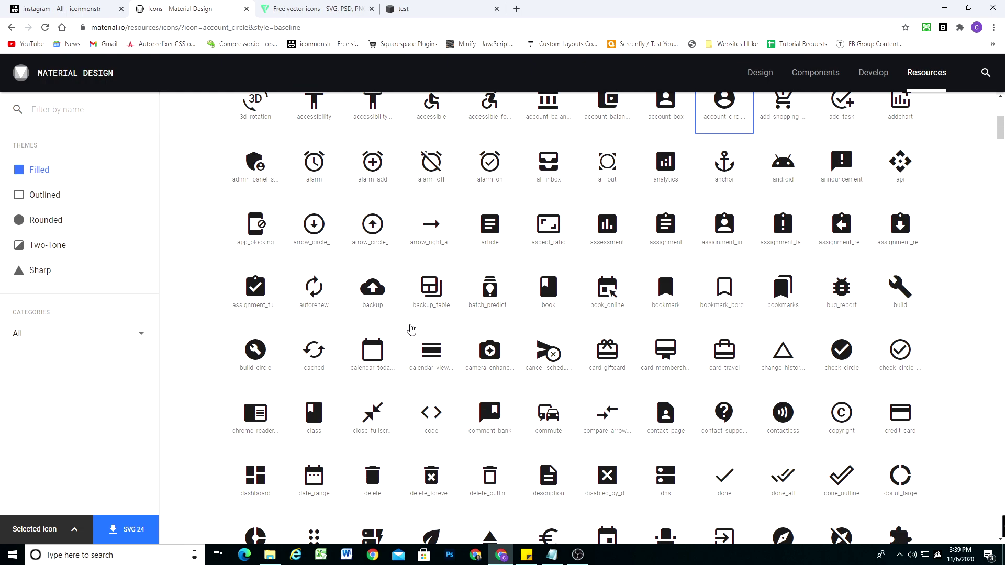
pyautogui.scroll(4, 411, 329)
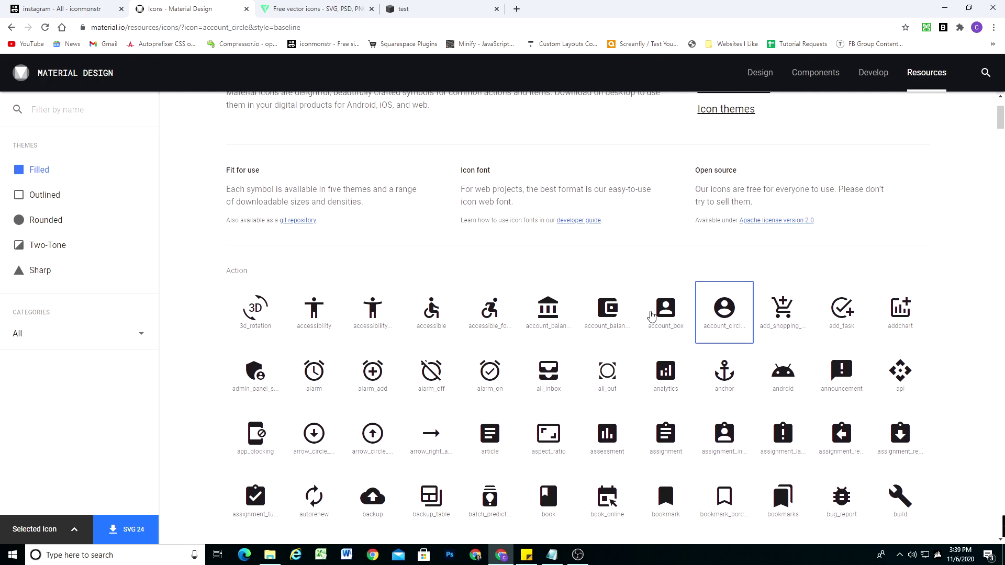
pyautogui.click(55, 196)
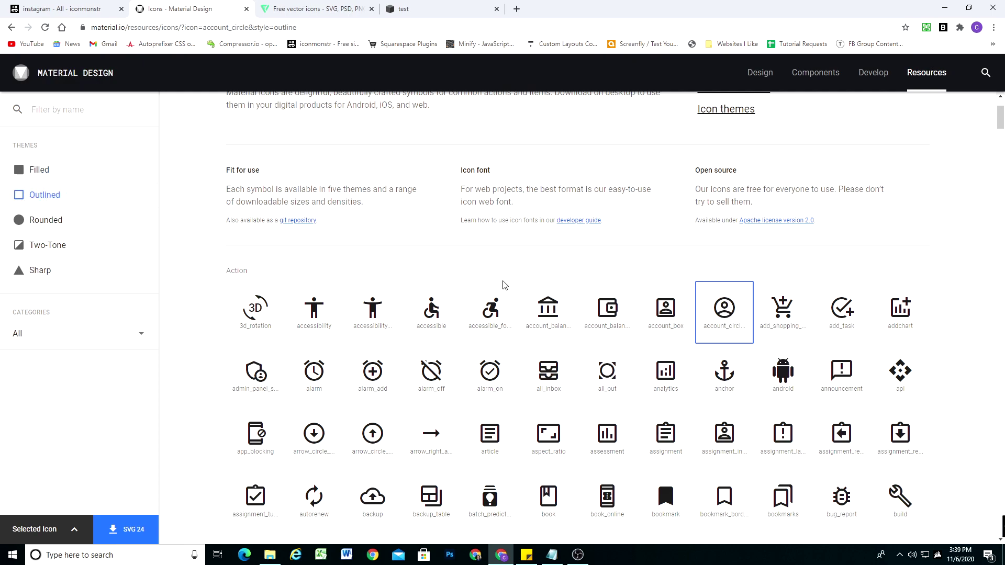
pyautogui.scroll(-2, 502, 277)
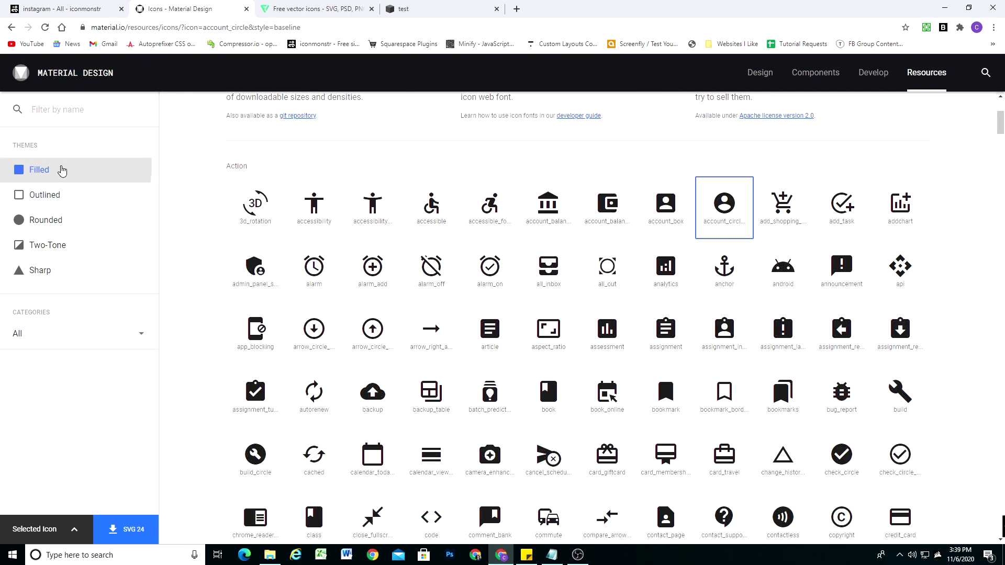
pyautogui.click(70, 221)
pyautogui.click(77, 247)
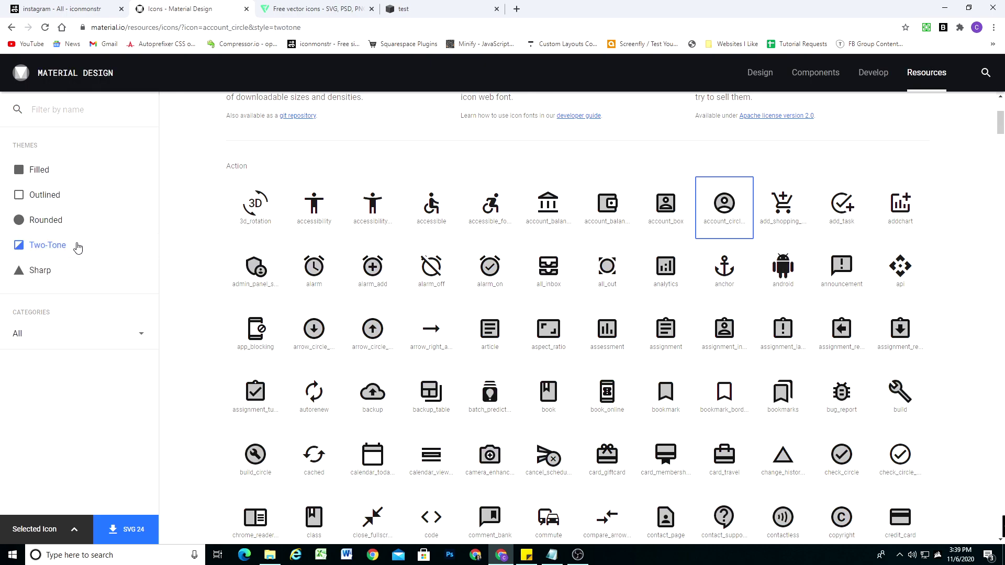
pyautogui.click(78, 273)
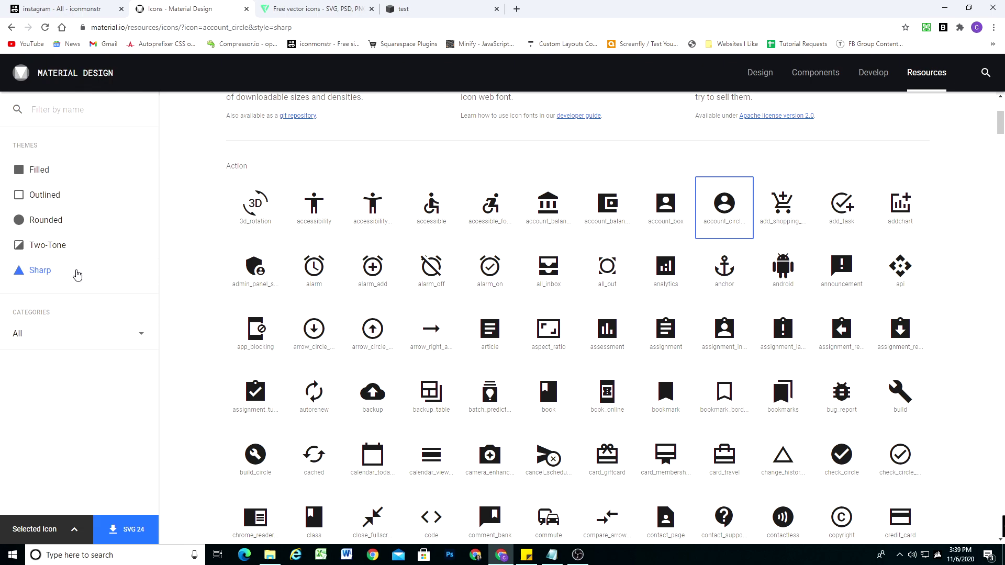
pyautogui.click(58, 177)
pyautogui.scroll(-2, 575, 272)
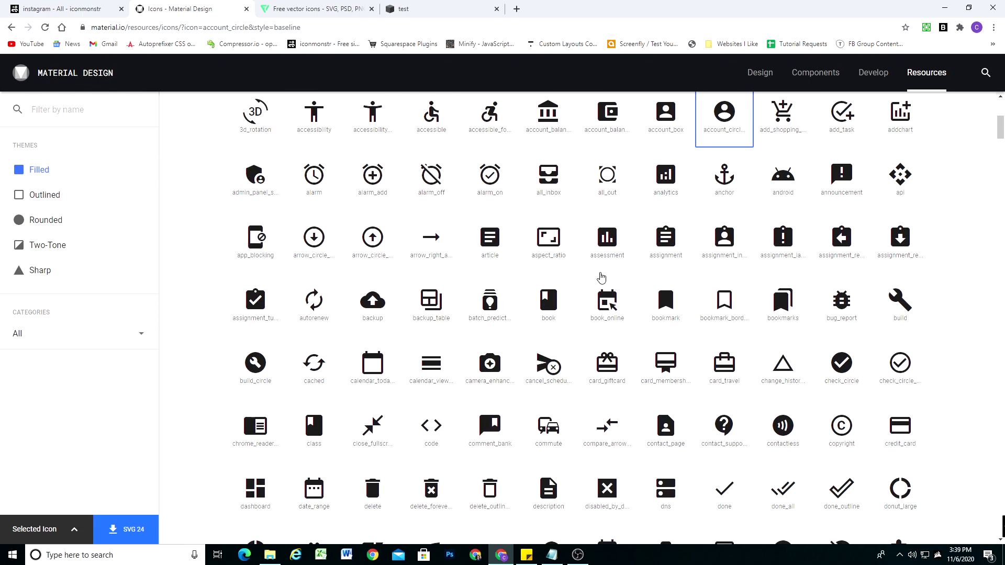
pyautogui.scroll(3, 594, 256)
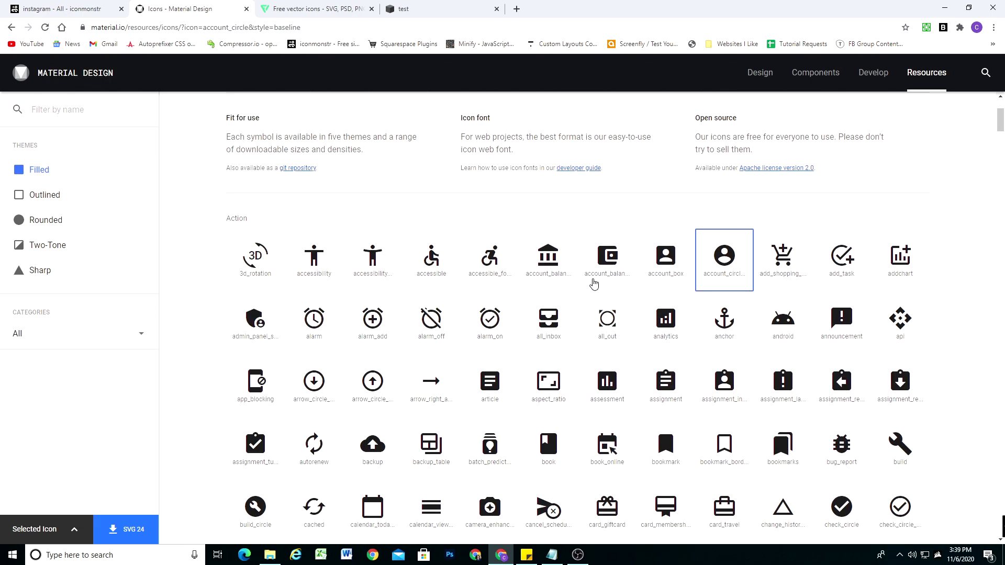
pyautogui.click(43, 4)
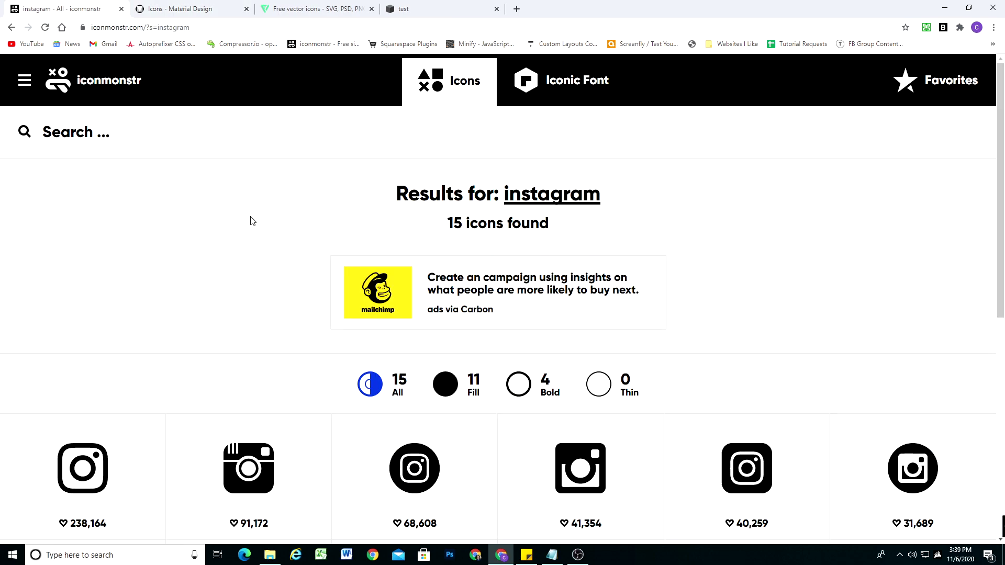
pyautogui.scroll(-3, 282, 272)
pyautogui.click(214, 9)
pyautogui.scroll(-1, 418, 249)
pyautogui.scroll(1, 422, 257)
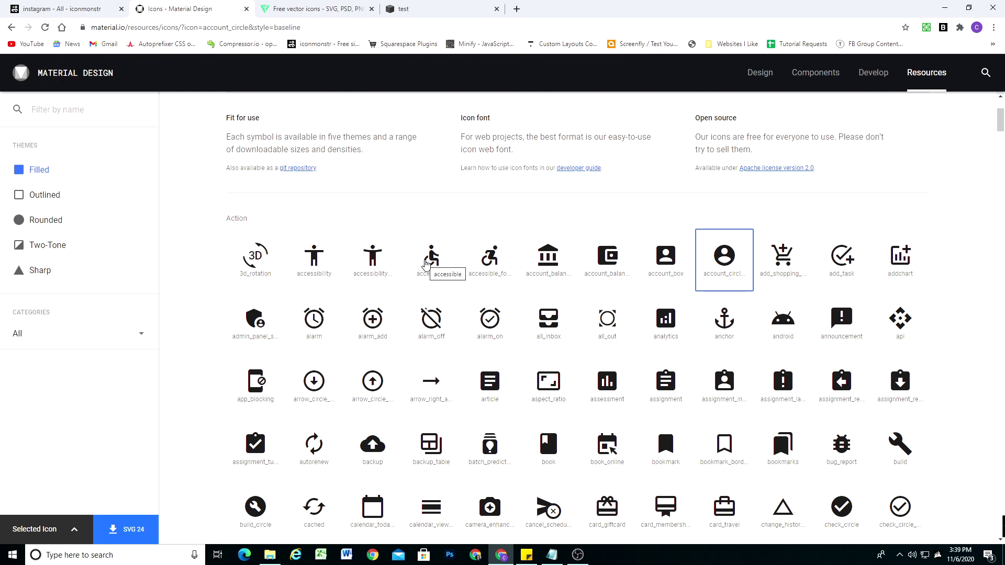
pyautogui.scroll(-1, 681, 270)
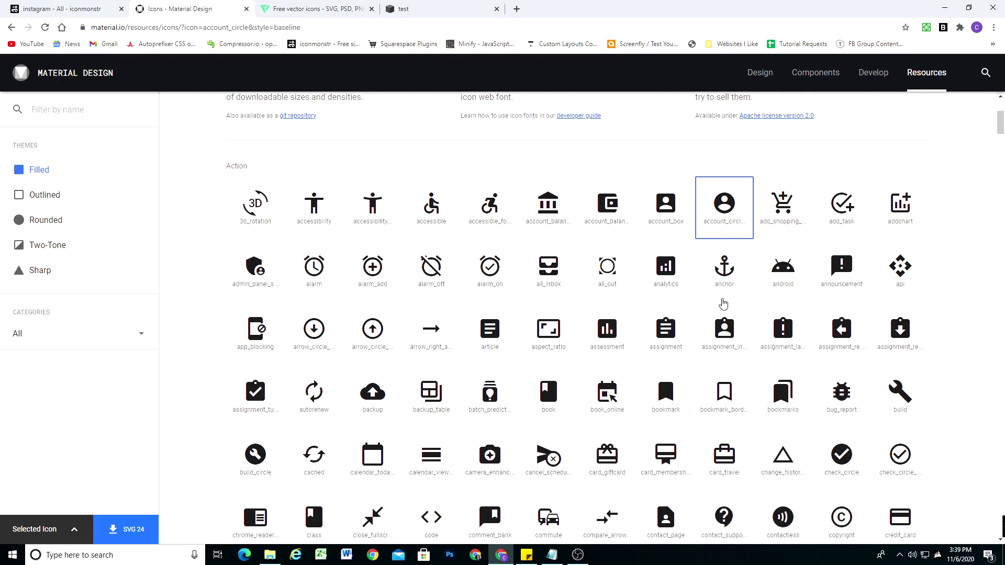
pyautogui.scroll(-20, 717, 298)
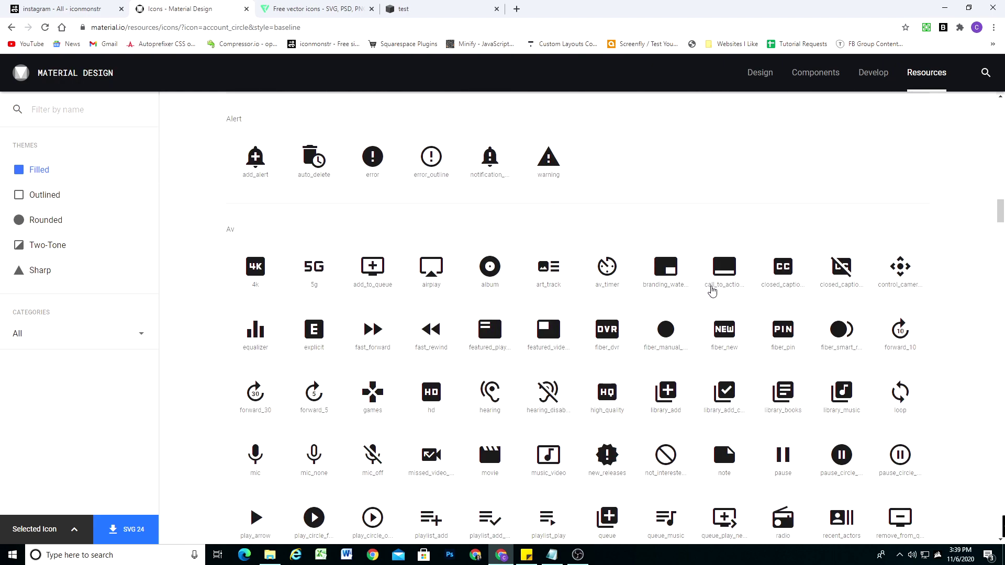
pyautogui.scroll(-6, 712, 291)
pyautogui.scroll(20, 713, 292)
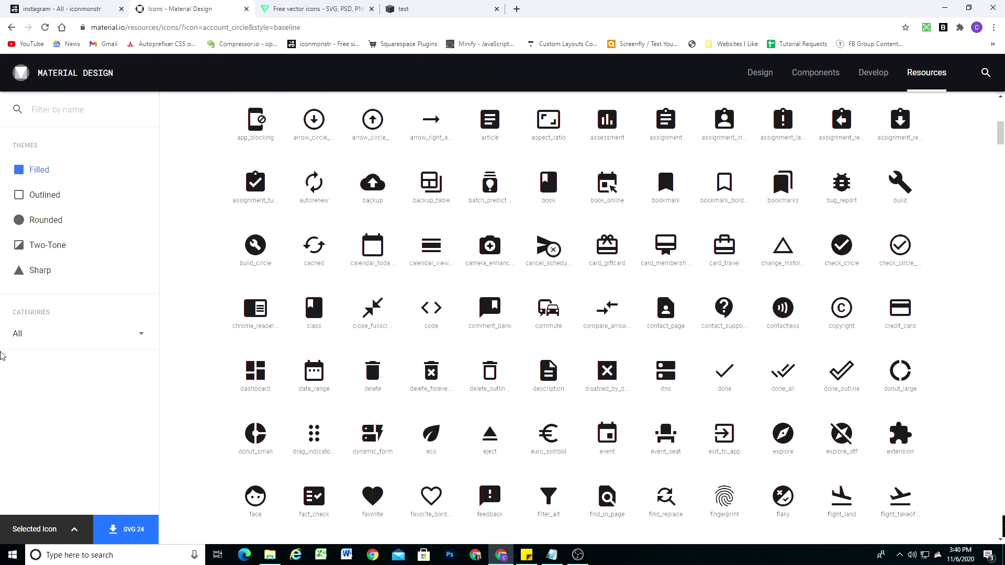
pyautogui.click(140, 333)
pyautogui.click(135, 333)
pyautogui.scroll(4, 630, 285)
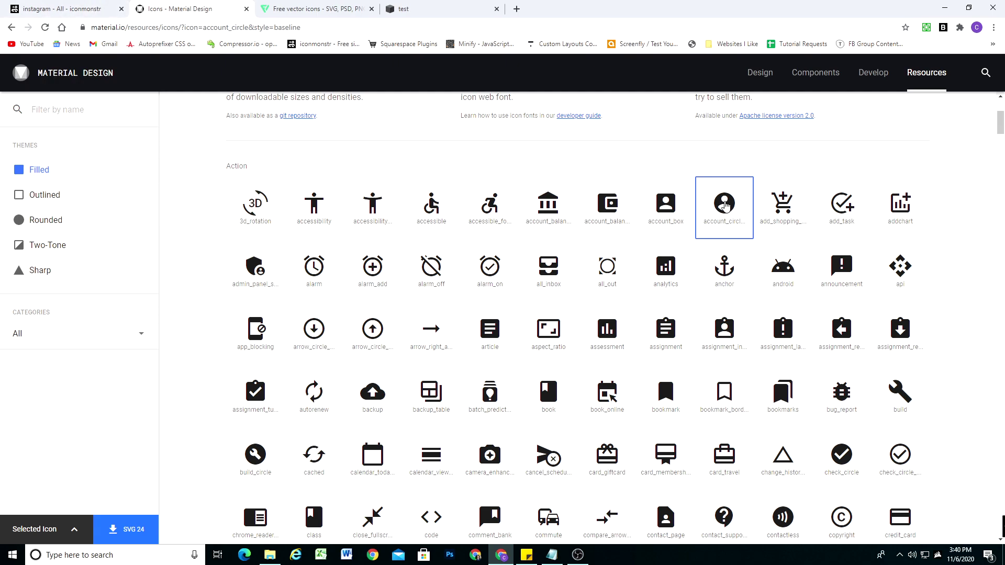
# Reselect the filled account_circle icon and download it as account_circle-24px.svg
pyautogui.click(725, 205)
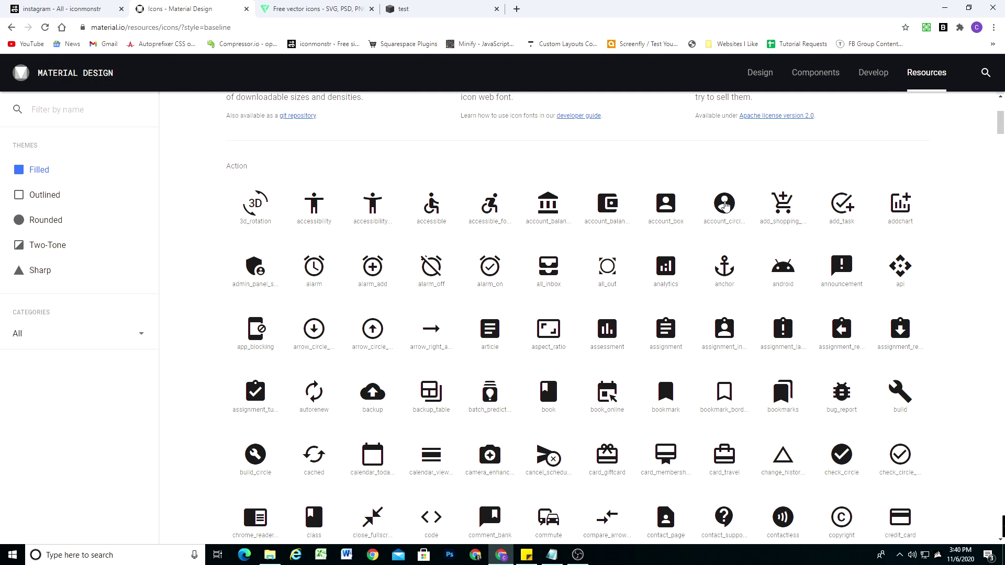
pyautogui.click(725, 207)
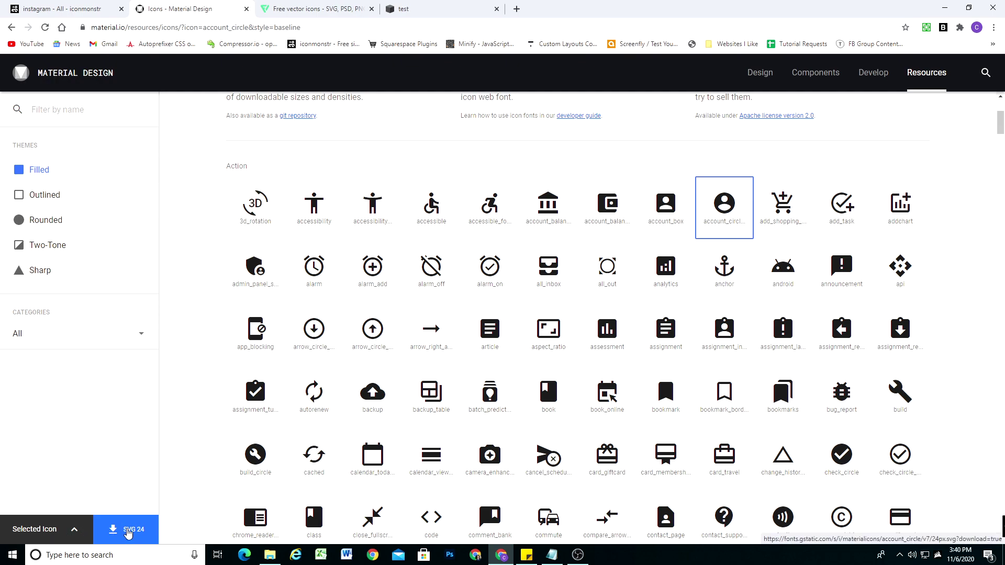
pyautogui.click(128, 531)
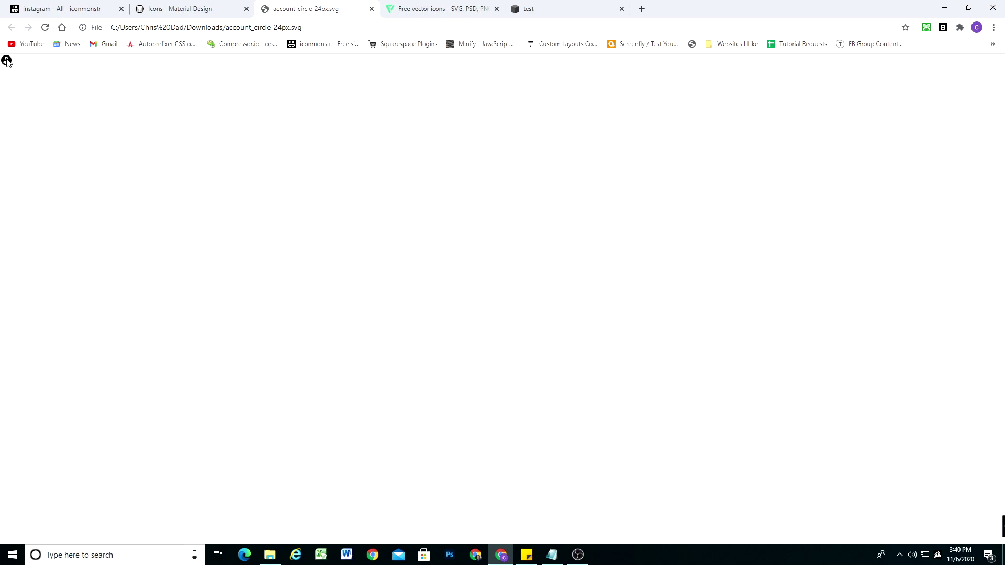
# Copy the account_circle svg element's outerHTML in DevTools, then close the inspector
pyautogui.rightClick(6, 62)
pyautogui.click(34, 202)
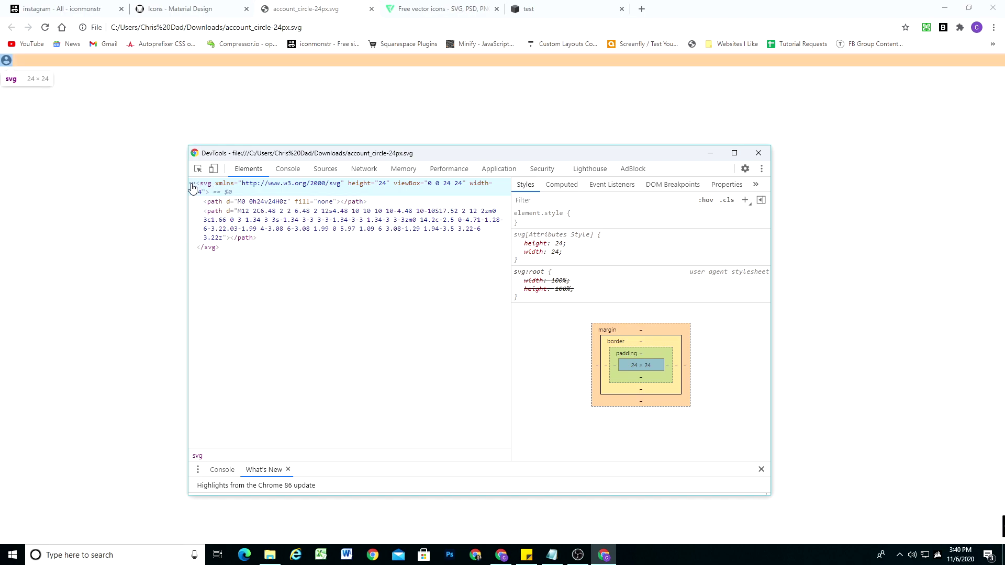
pyautogui.rightClick(193, 187)
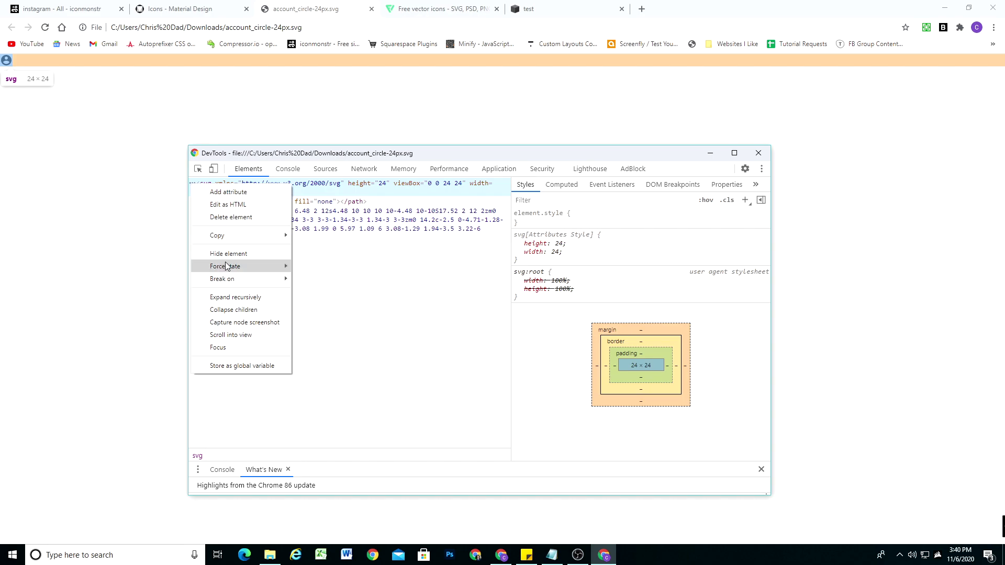
pyautogui.moveTo(227, 237)
pyautogui.click(322, 279)
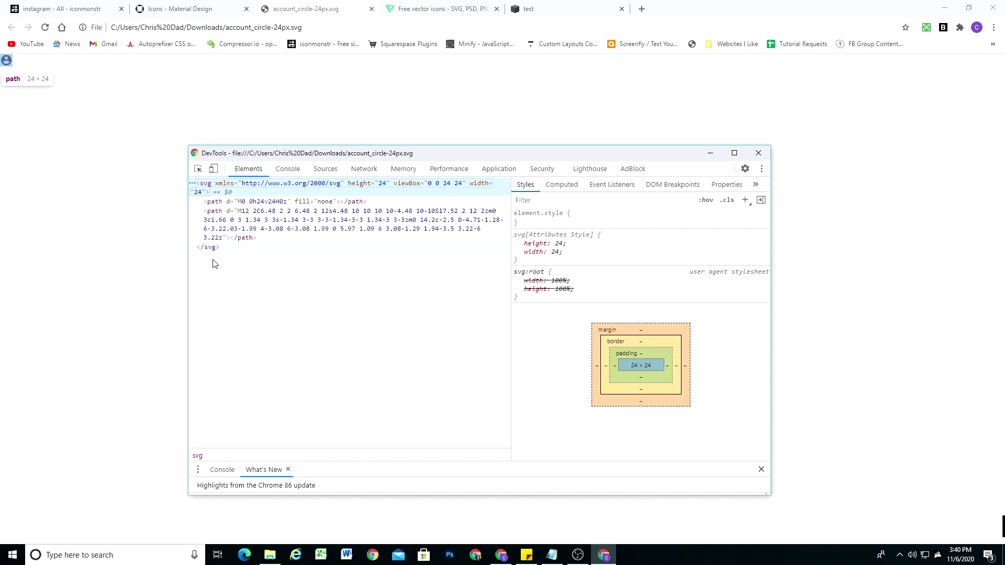
pyautogui.click(759, 153)
# Return to the Squarespace test page and put it into edit mode
pyautogui.click(212, 4)
pyautogui.click(59, 4)
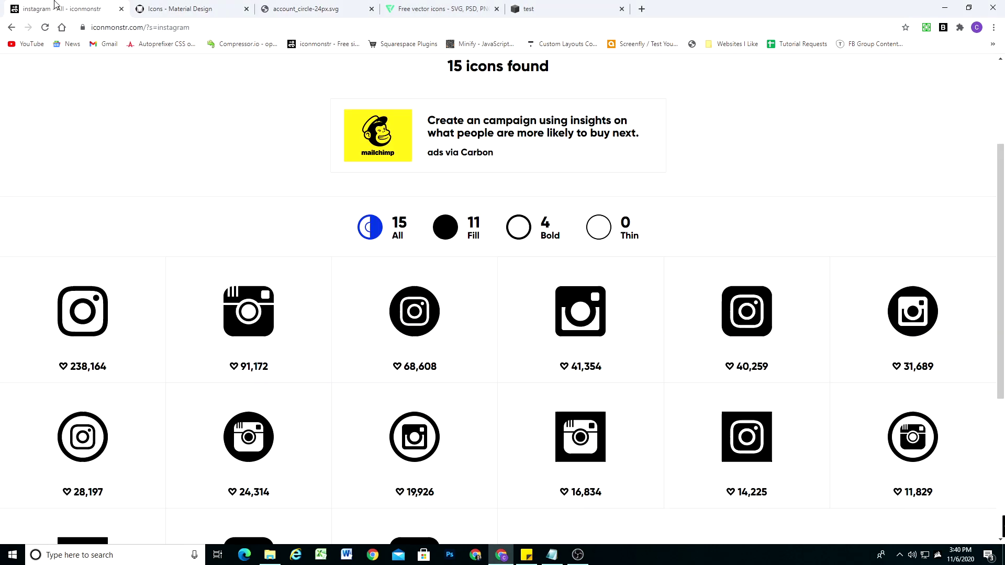
pyautogui.click(537, 5)
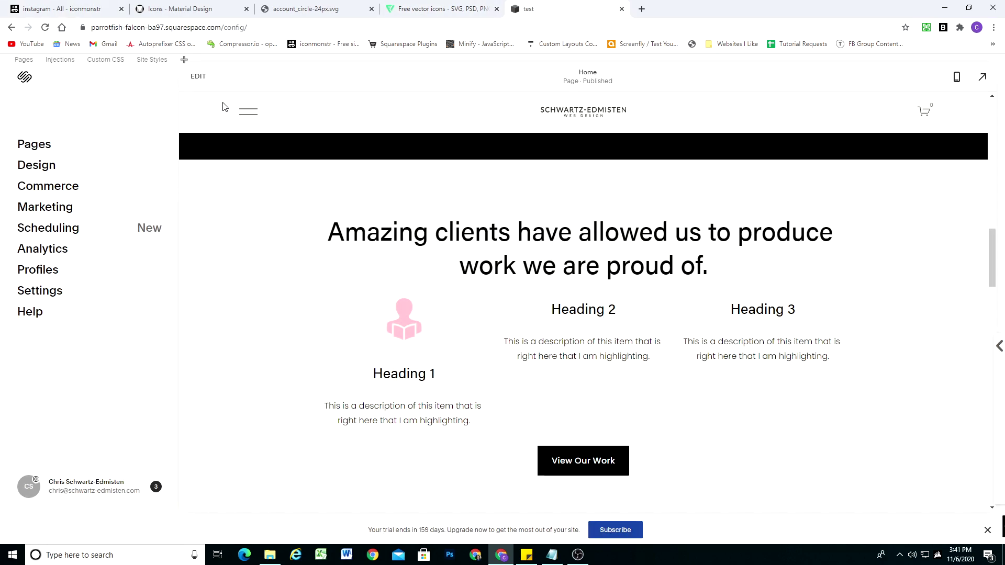
pyautogui.click(204, 78)
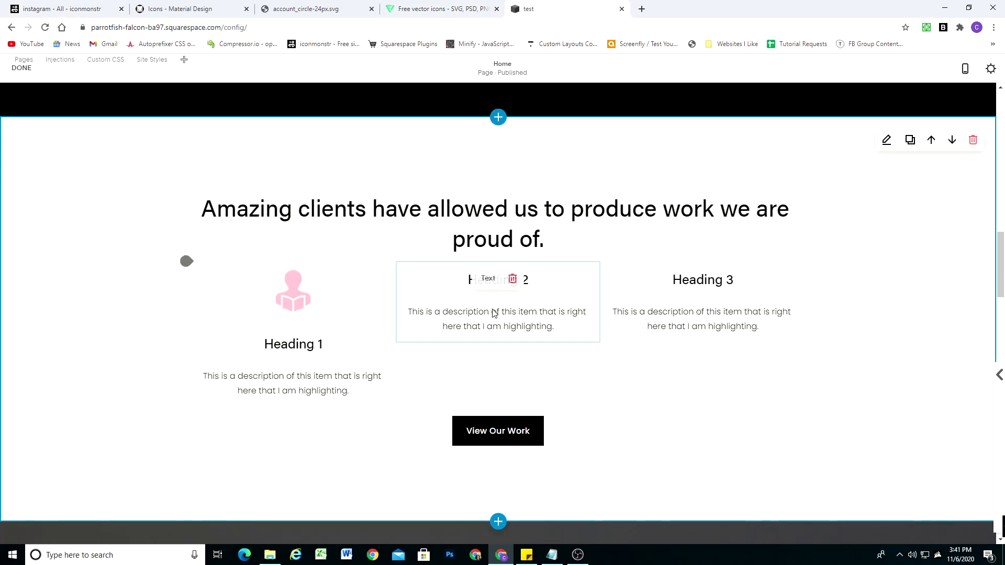
# Insert a code block above Heading 2, replacing its Hello, World! sample with the account_circle SVG
pyautogui.scroll(-1, 495, 313)
pyautogui.click(396, 215)
pyautogui.scroll(-3, 513, 197)
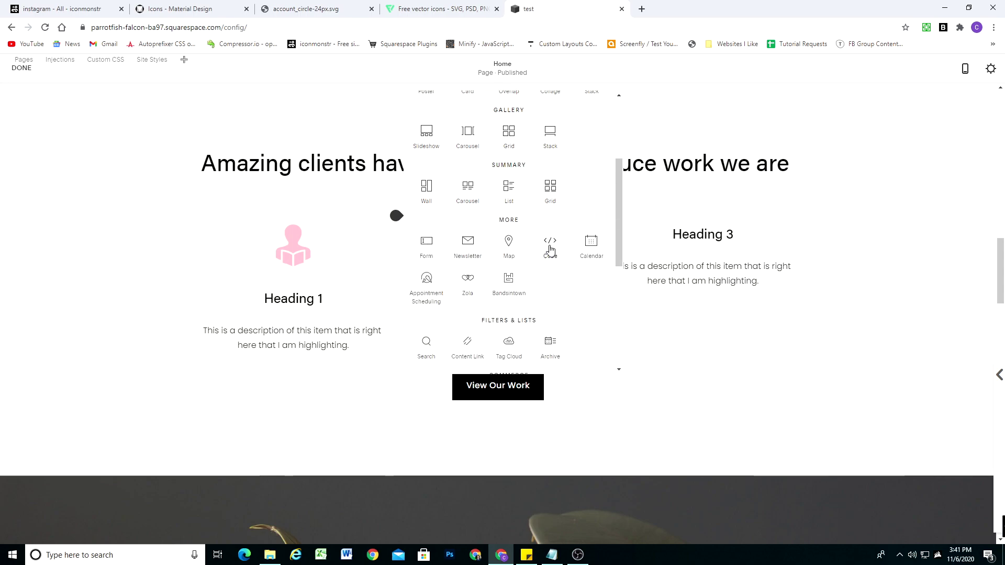
pyautogui.click(550, 250)
pyautogui.moveTo(685, 219); pyautogui.dragTo(609, 219)
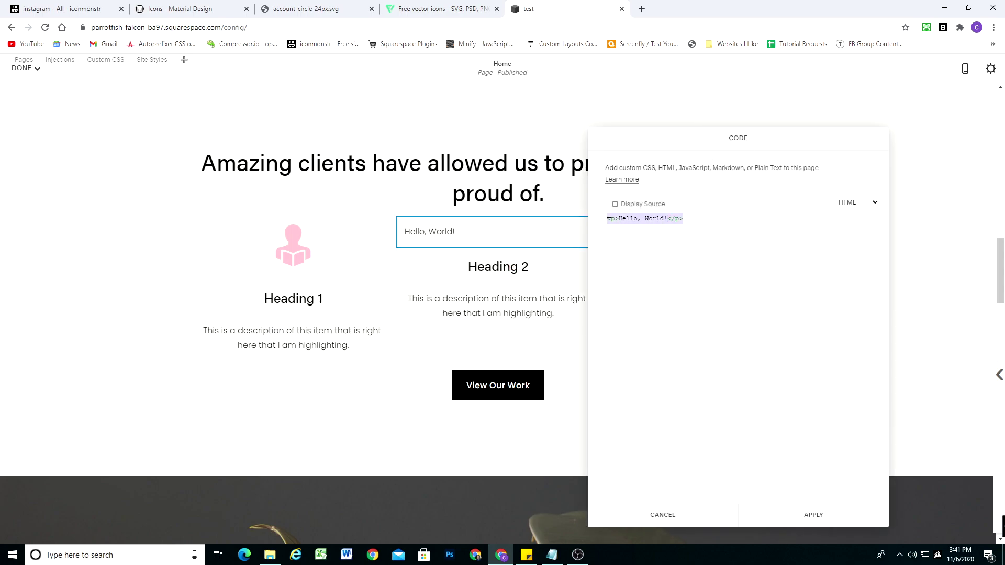
pyautogui.hotkey('ctrl', 'v')
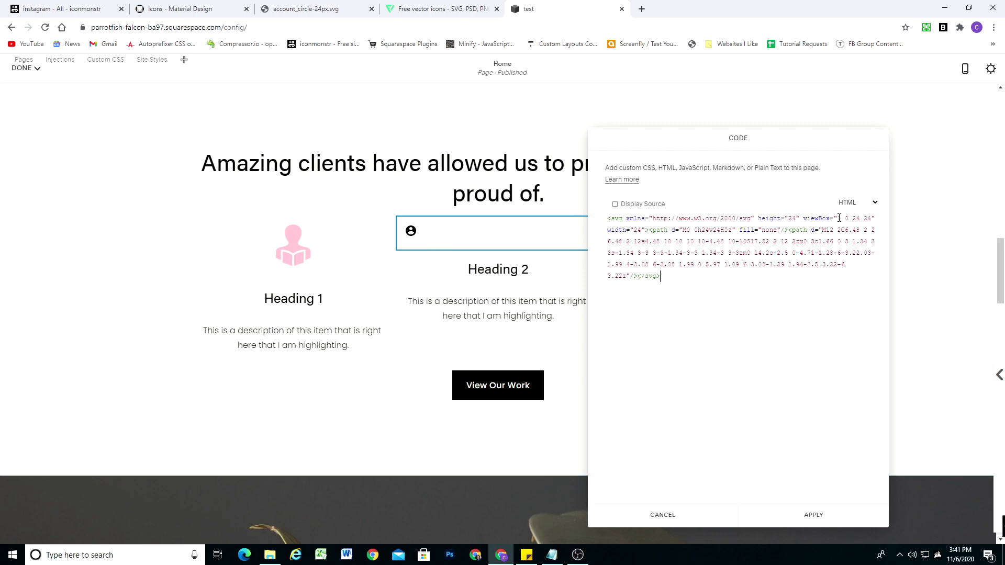
# Enlarge the icon by editing the SVG's height and width values
pyautogui.doubleClick(791, 217)
pyautogui.write('30')
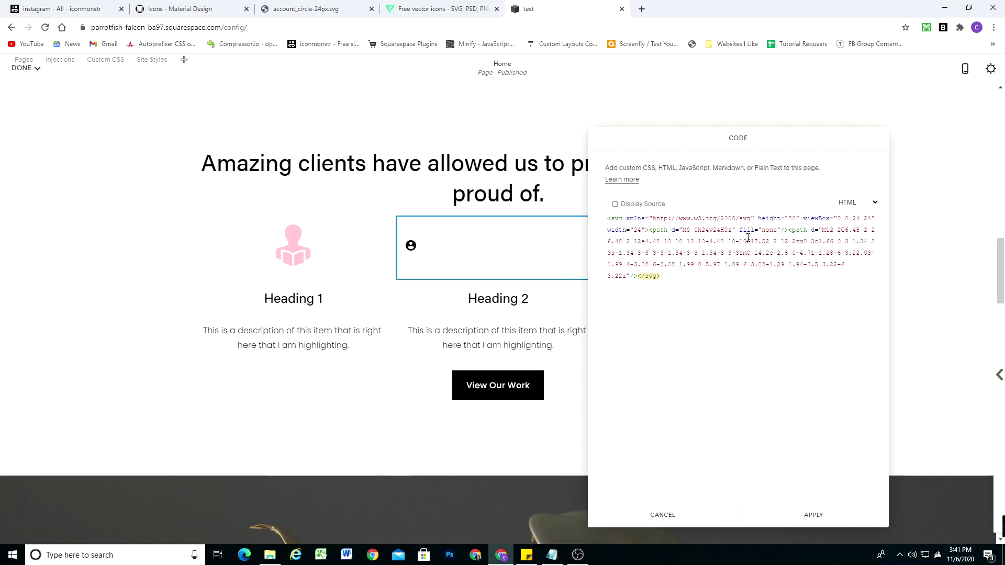
pyautogui.doubleClick(636, 230)
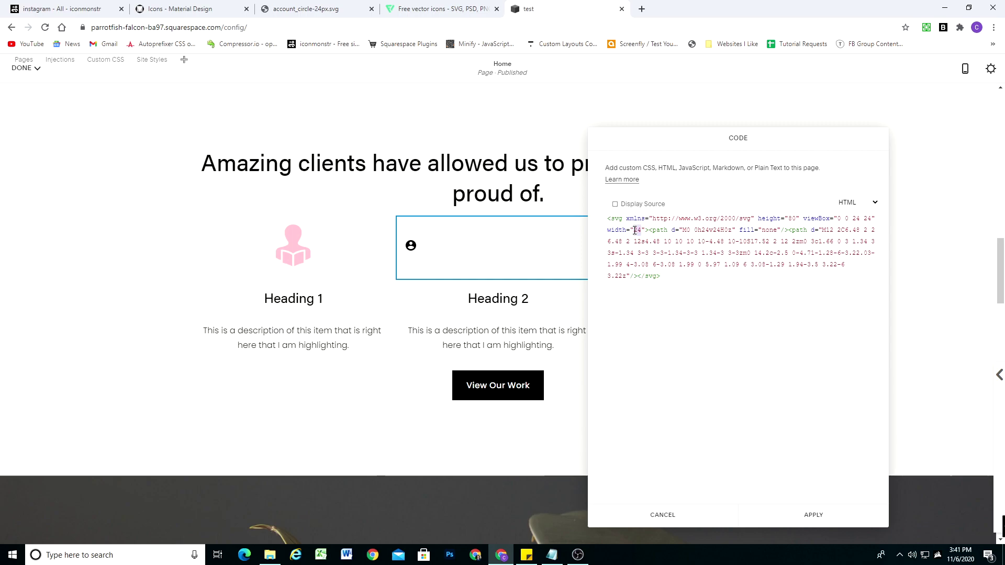
pyautogui.write('30')
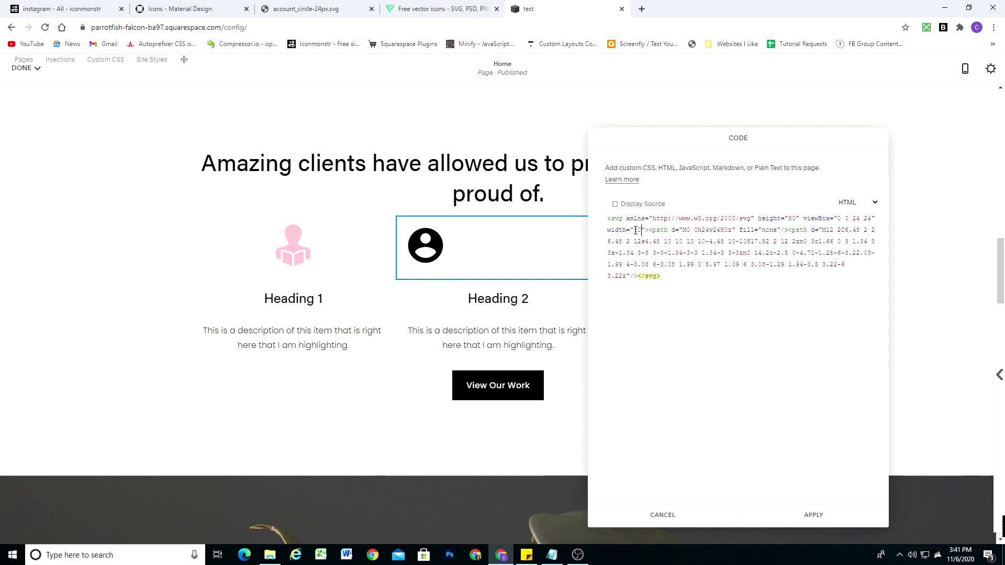
# Wrap the SVG code in a <div style="text-align: center;"> to centre it
pyautogui.press('Return')
pyautogui.write('<div')
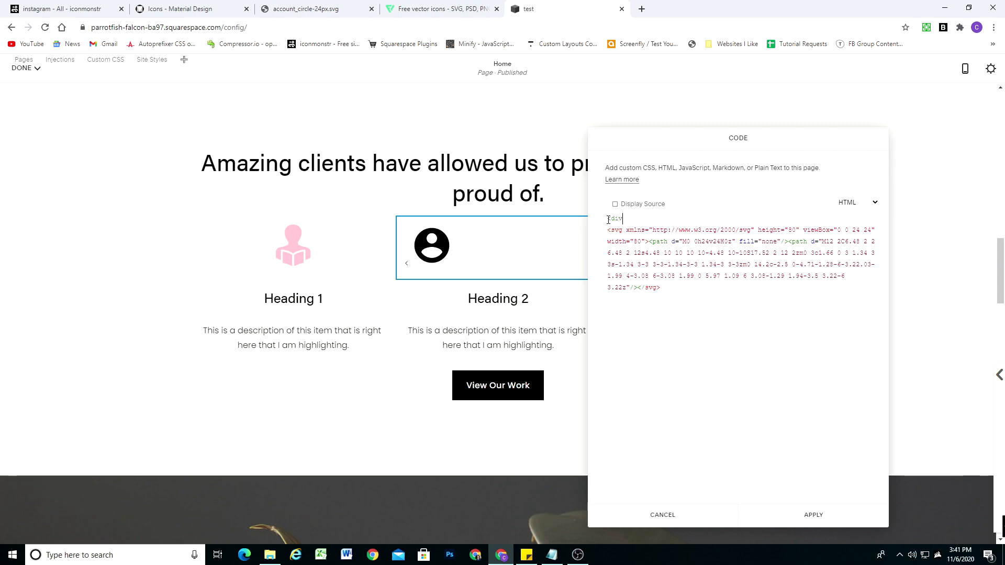
pyautogui.write(' style=')
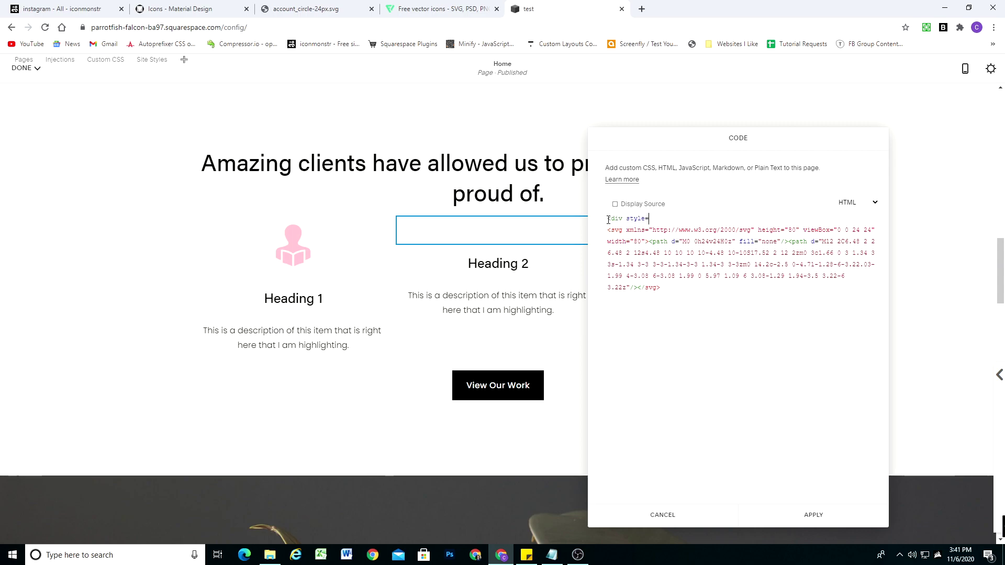
pyautogui.write('"text-align: center">')
pyautogui.press('Return')
pyautogui.moveTo(612, 329); pyautogui.dragTo(601, 260)
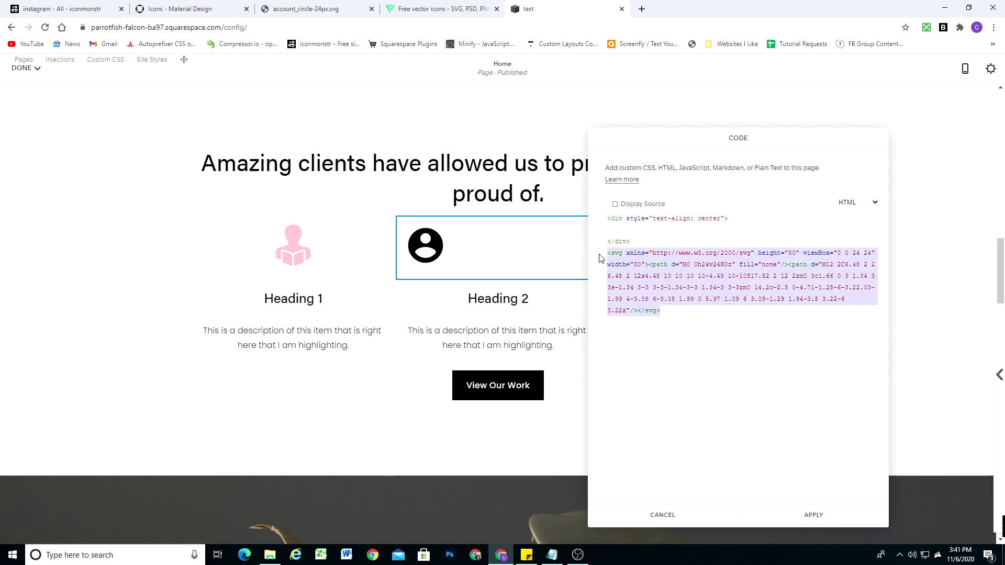
pyautogui.hotkey('ctrl', 'x')
pyautogui.click(618, 230)
pyautogui.hotkey('ctrl', 'v')
pyautogui.click(722, 219)
pyautogui.write(';')
# Add style="fill: pink;" to the svg tag and apply the code changes
pyautogui.click(634, 230)
pyautogui.write('style=')
pyautogui.write('"fill')
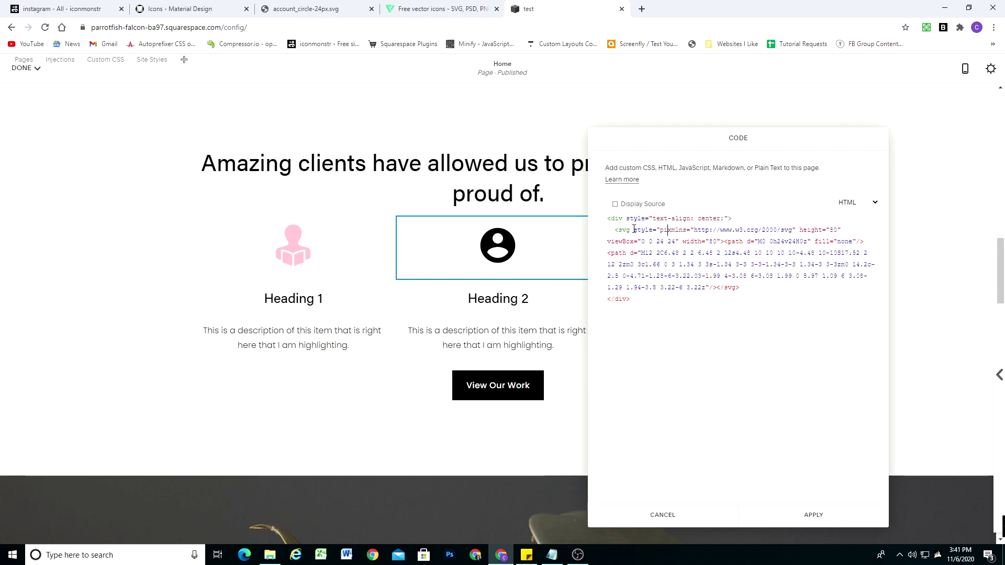
pyautogui.write(': pink')
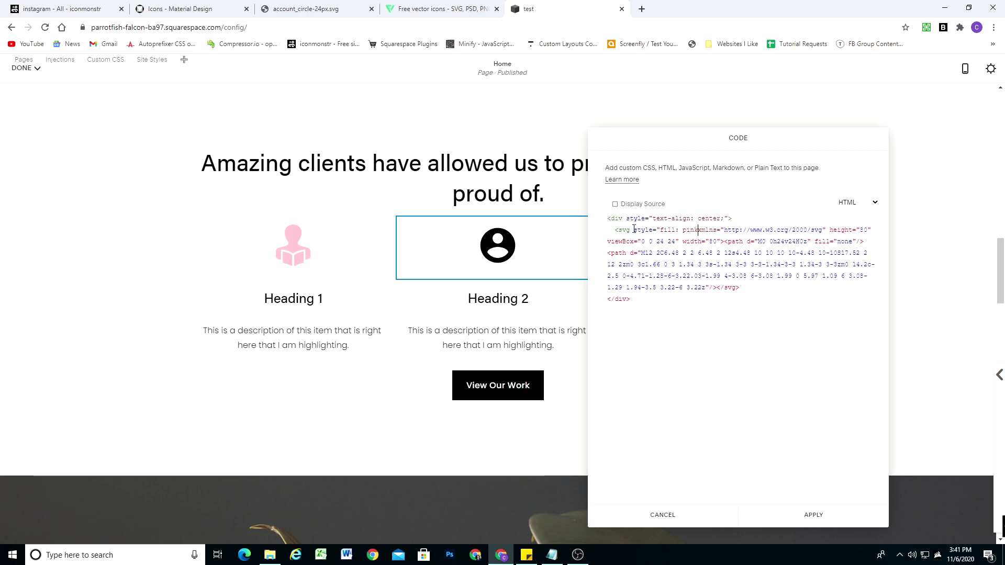
pyautogui.write(';"')
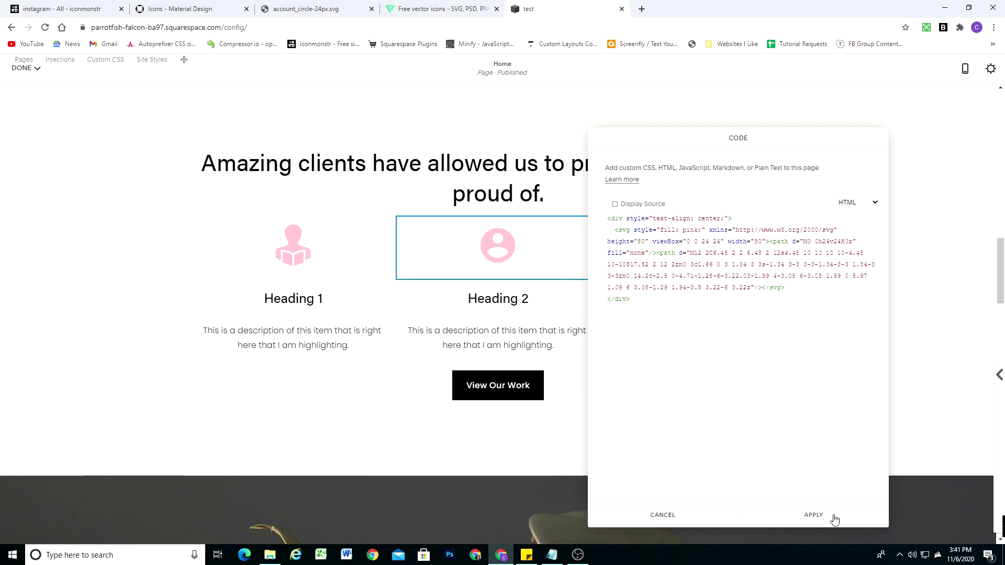
pyautogui.click(814, 515)
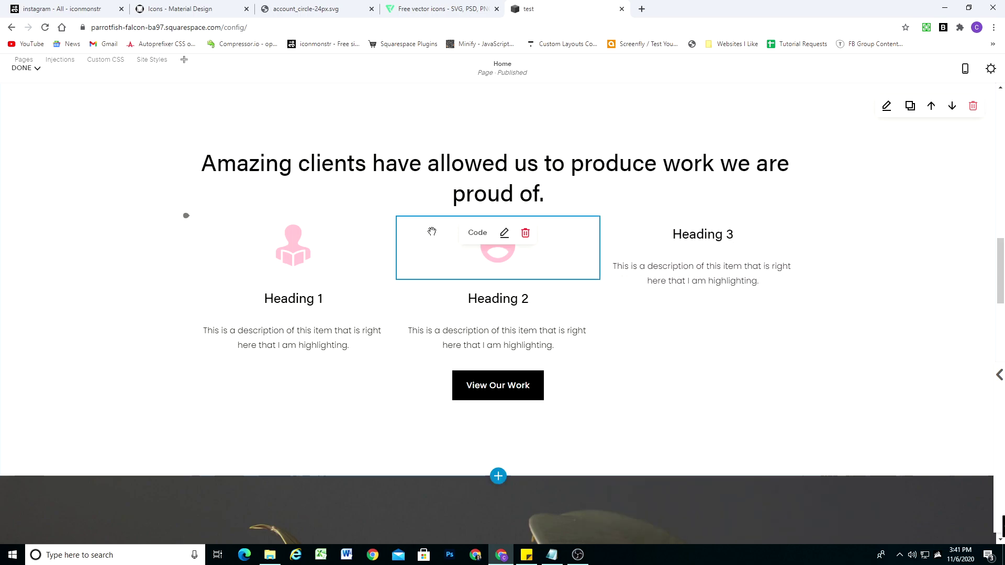
# Open iconmonstr's Instagram 14 icon and copy its inline SVG embed code
pyautogui.click(79, 8)
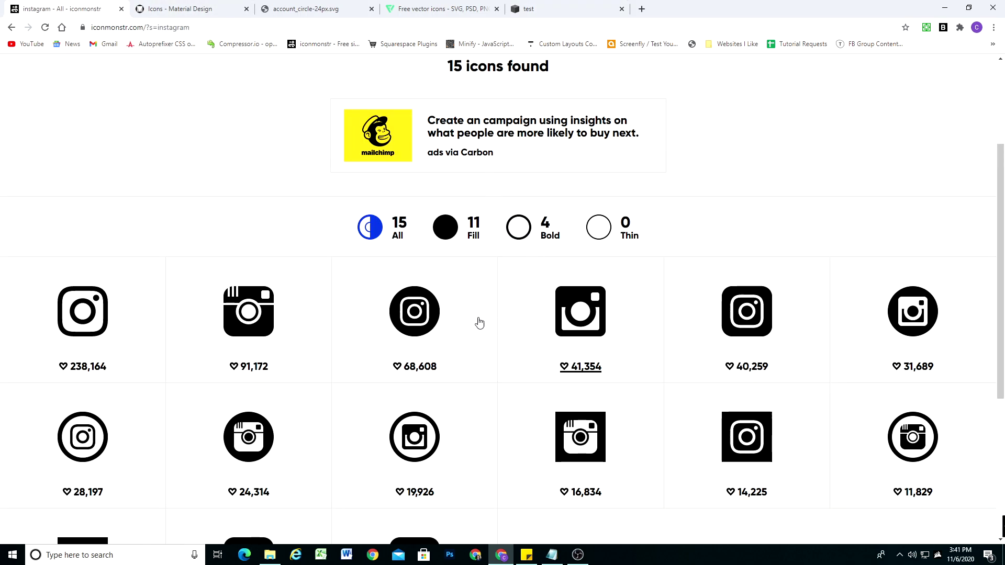
pyautogui.scroll(2, 411, 302)
pyautogui.scroll(-3, 410, 302)
pyautogui.click(413, 281)
pyautogui.scroll(-5, 413, 278)
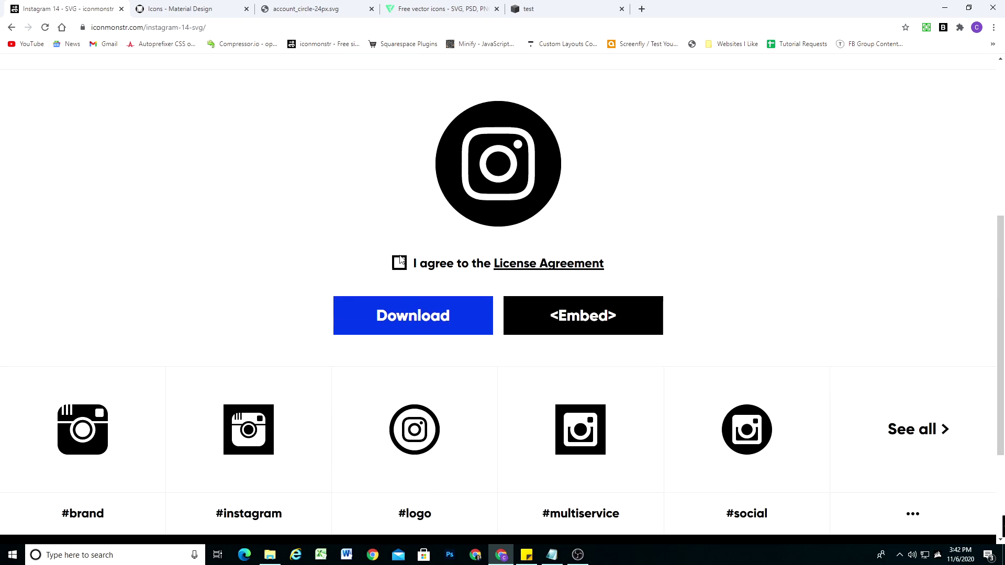
pyautogui.click(533, 319)
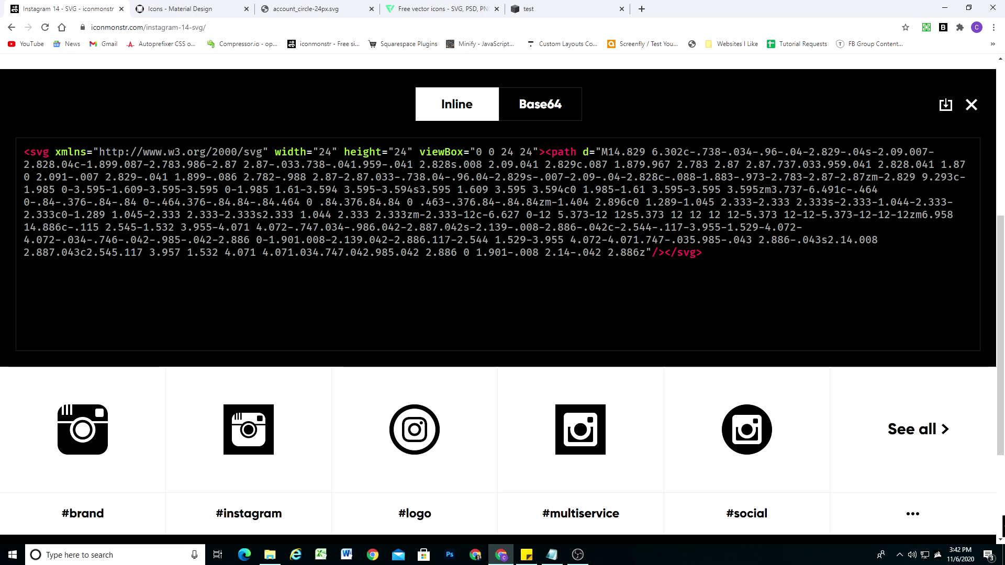
# Return to the Material Design icons page with filled account_circle selected
pyautogui.click(178, 9)
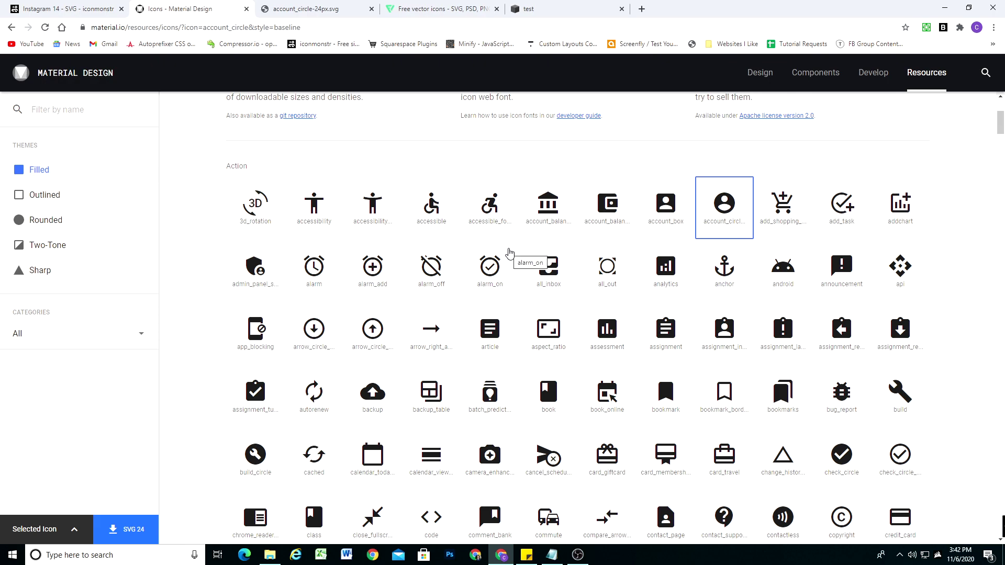
pyautogui.scroll(-7, 544, 290)
pyautogui.scroll(-6, 558, 288)
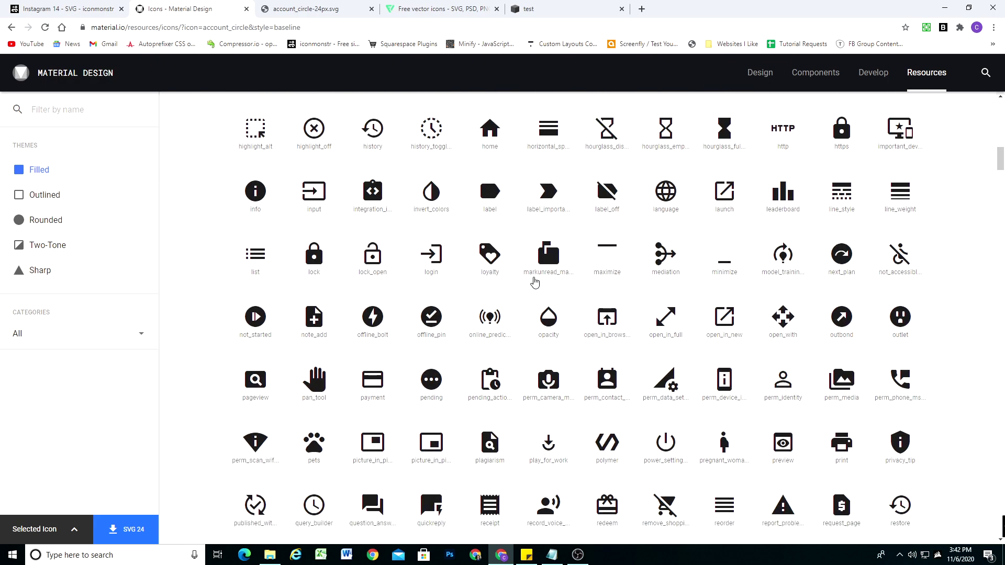
pyautogui.scroll(15, 558, 288)
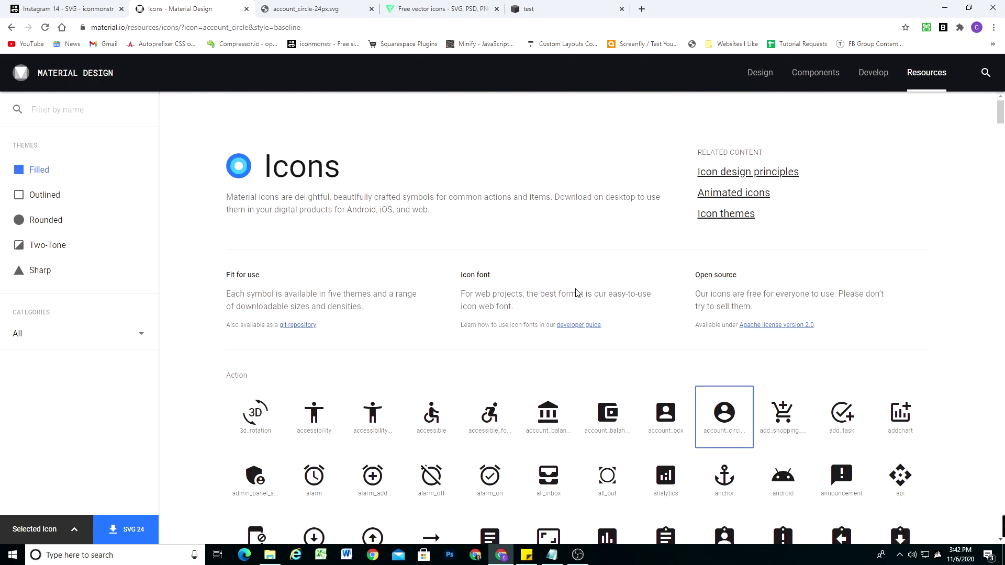
# Glance at Flaticon's homepage, then back at the Material Design icons page
pyautogui.click(441, 9)
pyautogui.scroll(-6, 258, 240)
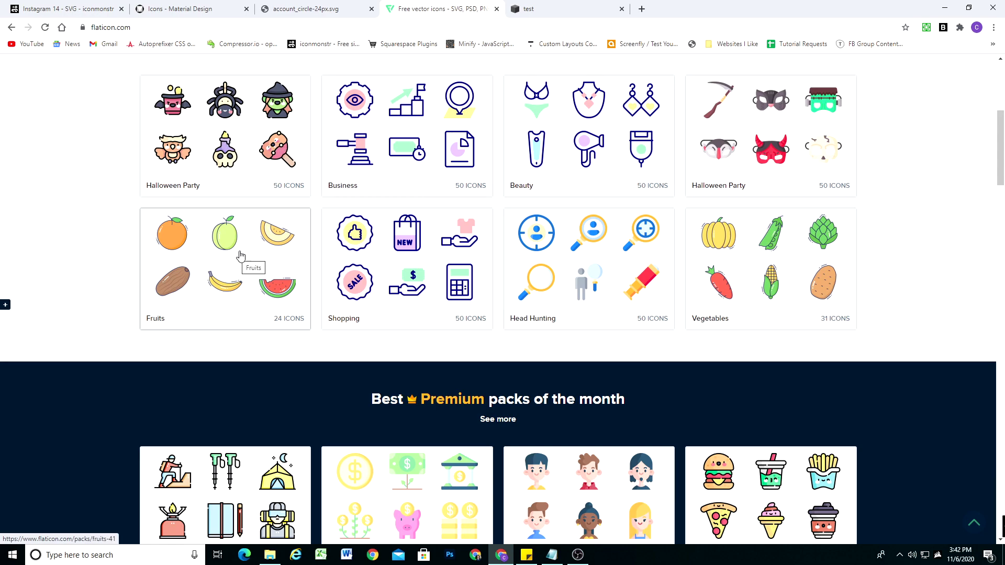
pyautogui.click(208, 6)
pyautogui.scroll(-5, 408, 254)
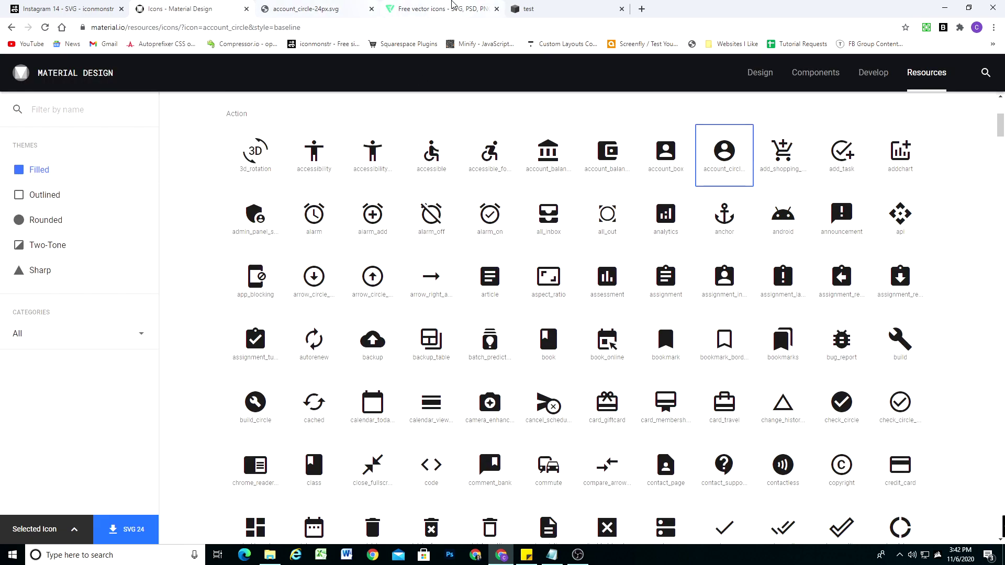
# Browse Flaticon's homepage packs: Flaticon's Choice, Best Premium packs, and popular Fruits, Shopping, Vegetables
pyautogui.click(455, 6)
pyautogui.scroll(3, 630, 310)
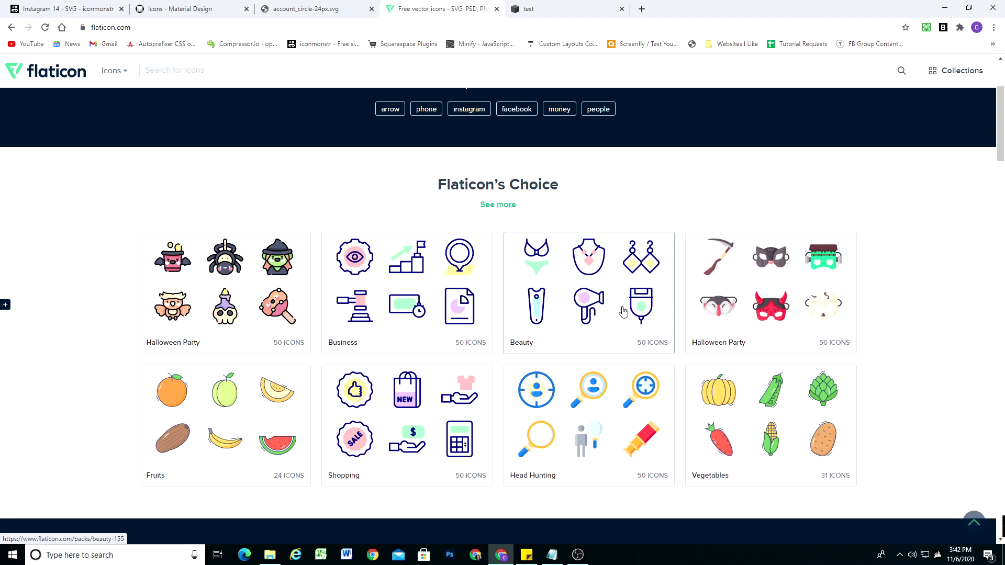
pyautogui.scroll(-2, 619, 310)
pyautogui.scroll(-4, 743, 293)
pyautogui.scroll(-3, 752, 269)
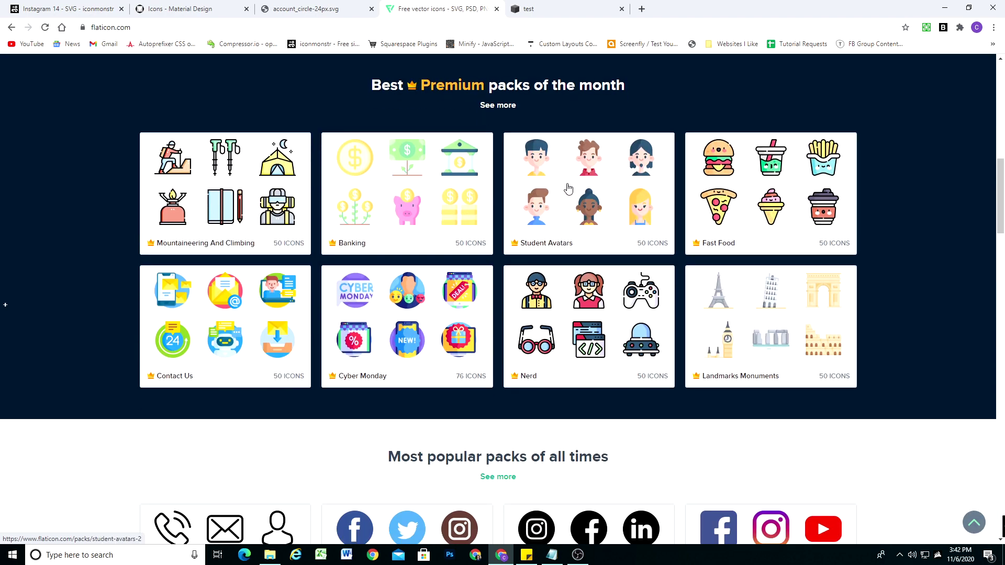
pyautogui.scroll(-1, 232, 279)
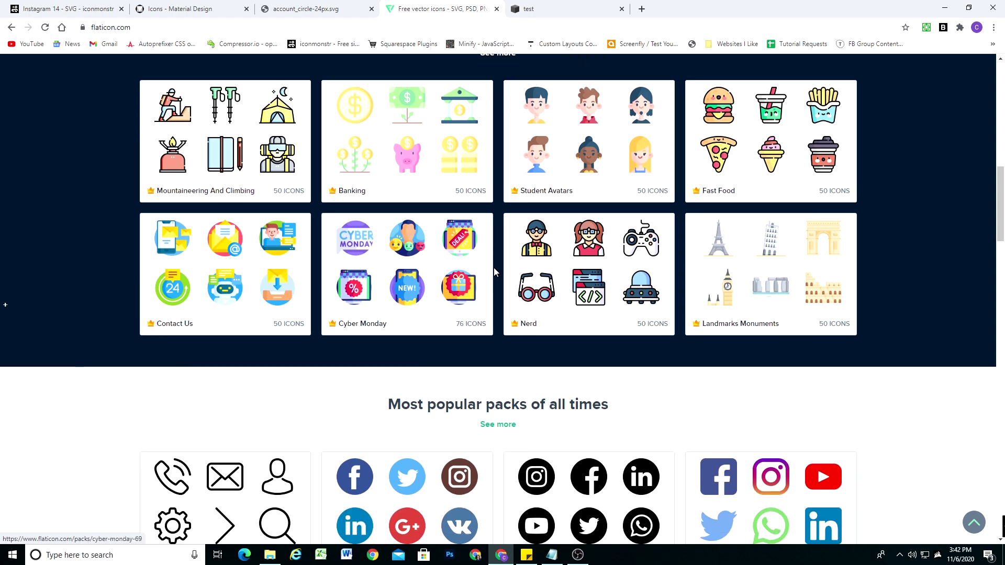
pyautogui.scroll(-3, 856, 213)
pyautogui.scroll(-5, 869, 225)
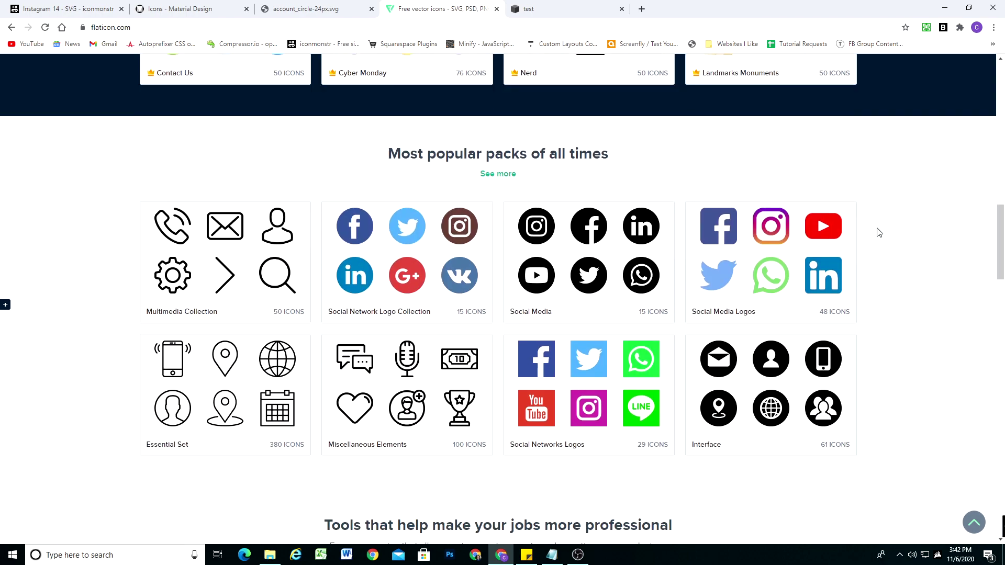
pyautogui.scroll(-5, 888, 272)
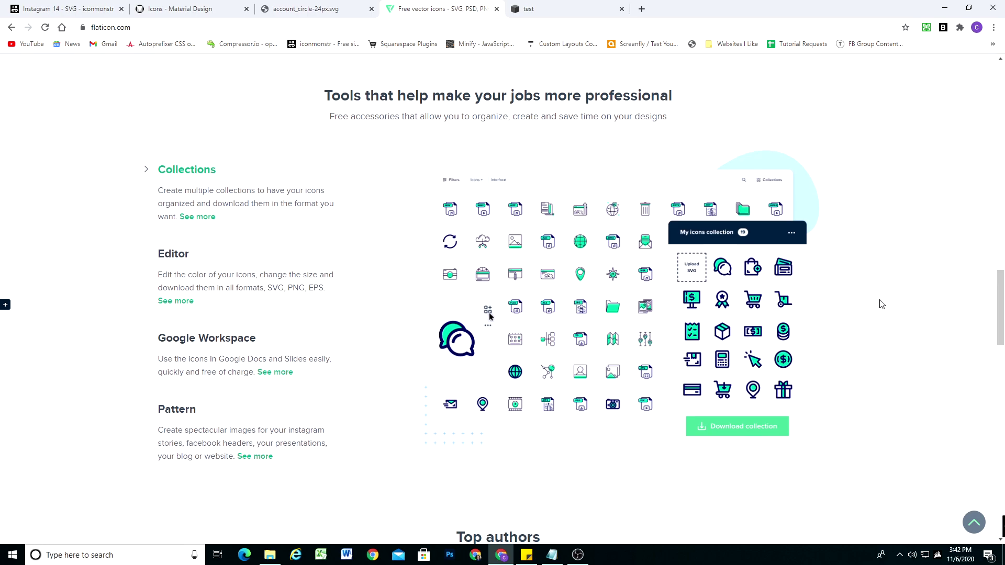
pyautogui.scroll(15, 870, 310)
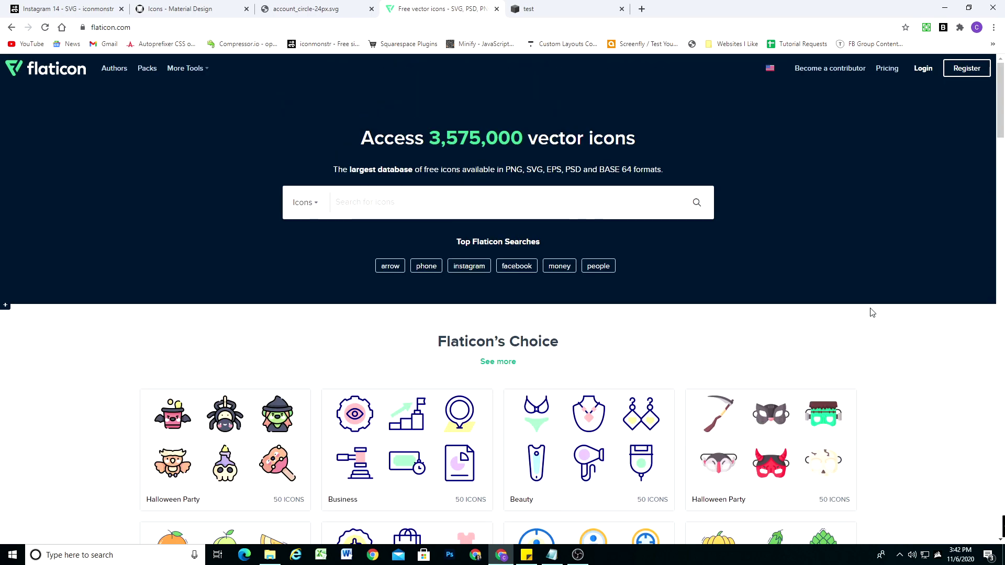
# Review Flaticon's Free vs Premium plans: $9.99/month billed yearly or $14.99 monthly
pyautogui.click(887, 68)
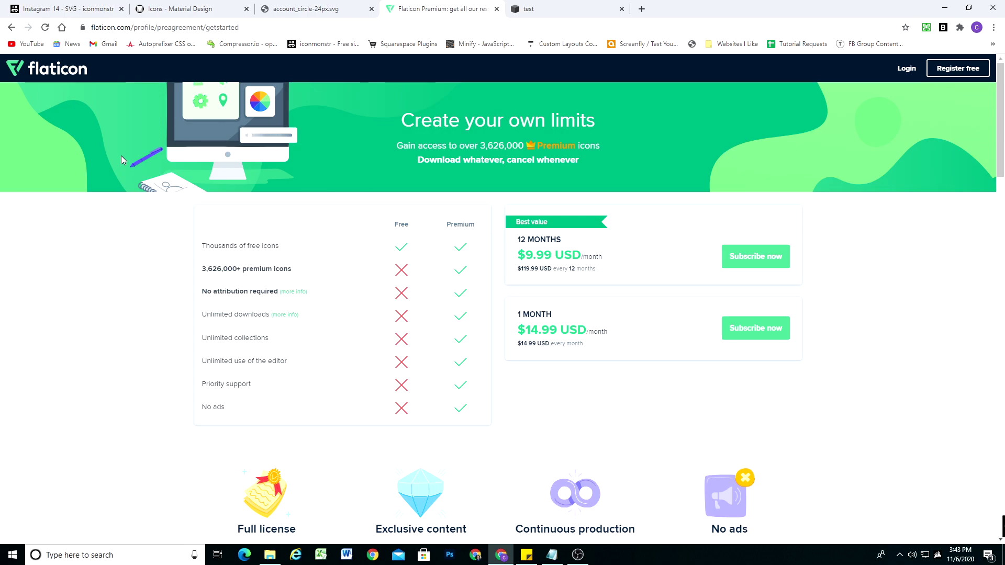
pyautogui.scroll(-5, 121, 156)
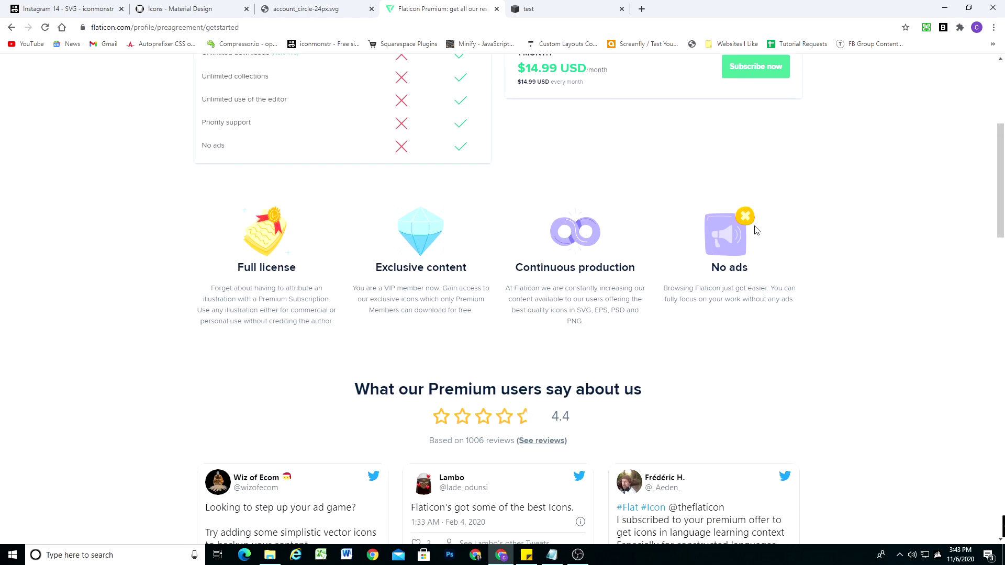
pyautogui.scroll(-1, 135, 204)
pyautogui.scroll(6, 128, 204)
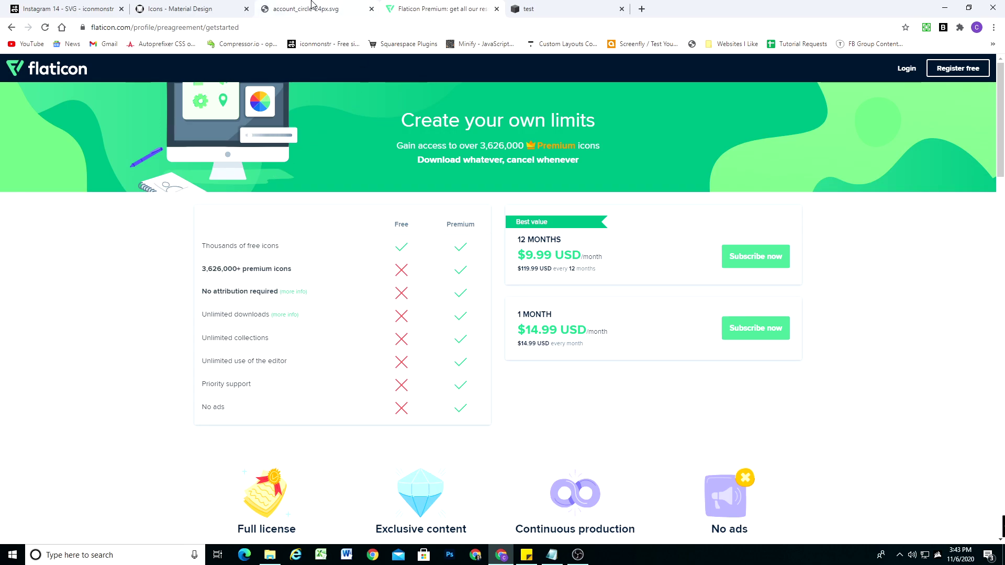
# Go back to the Squarespace editor showing pink icons above Heading 1 and Heading 2
pyautogui.click(68, 8)
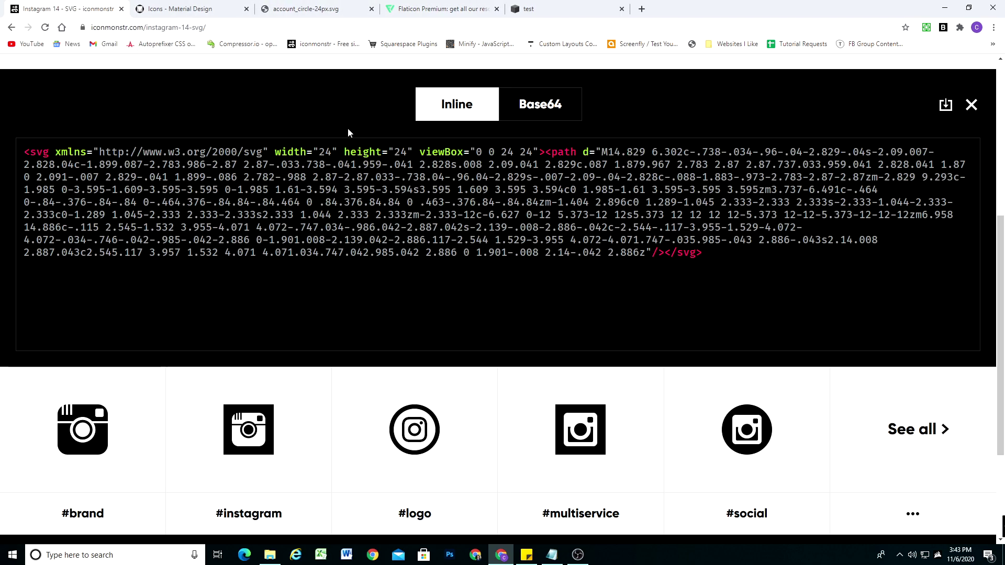
pyautogui.click(566, 8)
pyautogui.scroll(1, 568, 272)
pyautogui.scroll(-1, 647, 289)
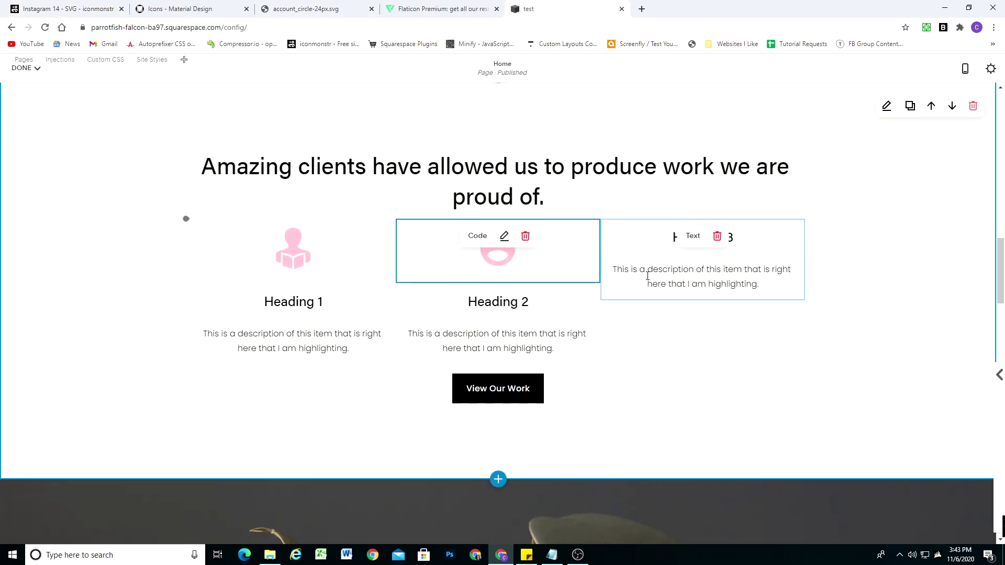